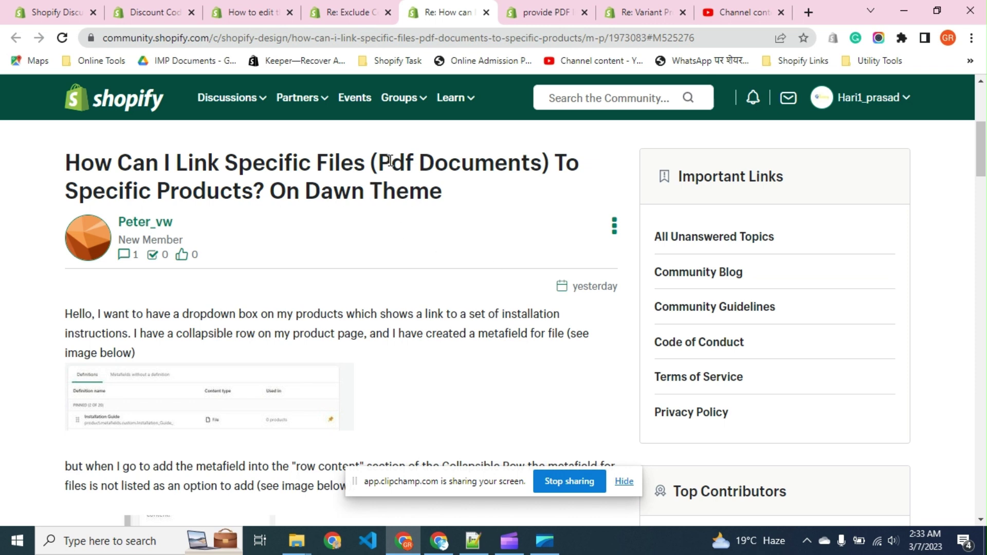
Highlight 'Pdf Documents' and 'Specific Products' in the question title.
drag(379, 162, 539, 170)
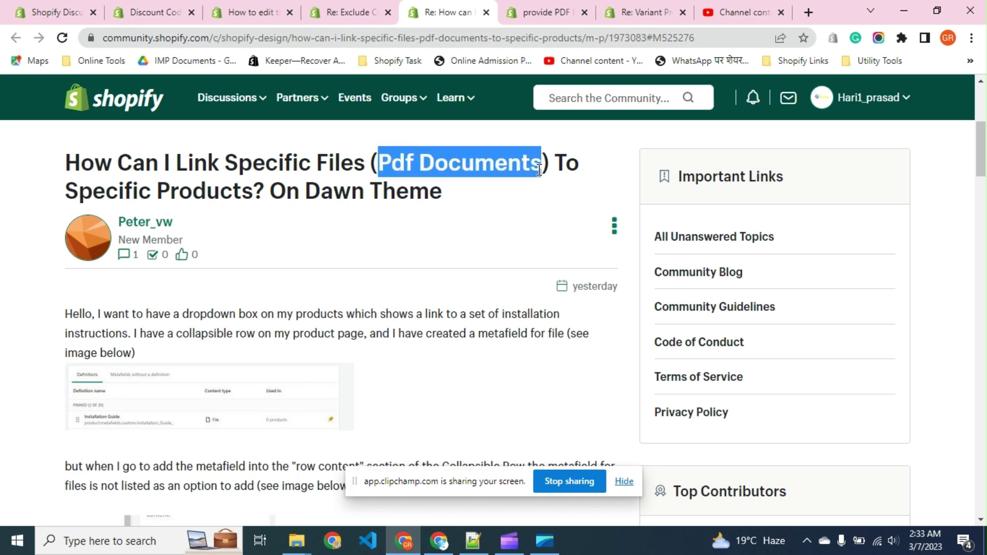
drag(253, 193, 95, 196)
click(96, 196)
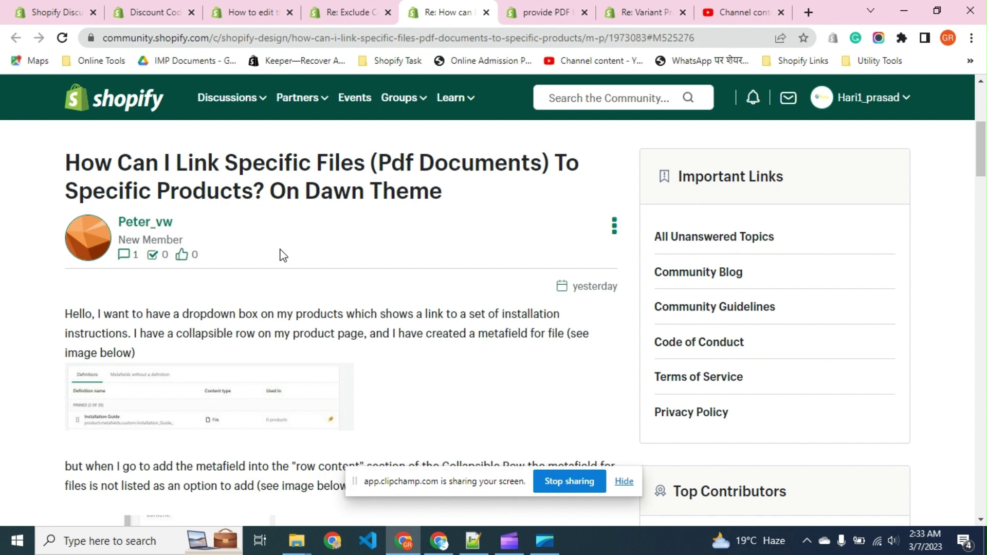
Review the File-type customfile product metafield definition, then scroll the Themes page to the Dawn theme.
key(alt+Tab)
key(alt+Tab)
key(alt+Tab)
key(alt+Tab)
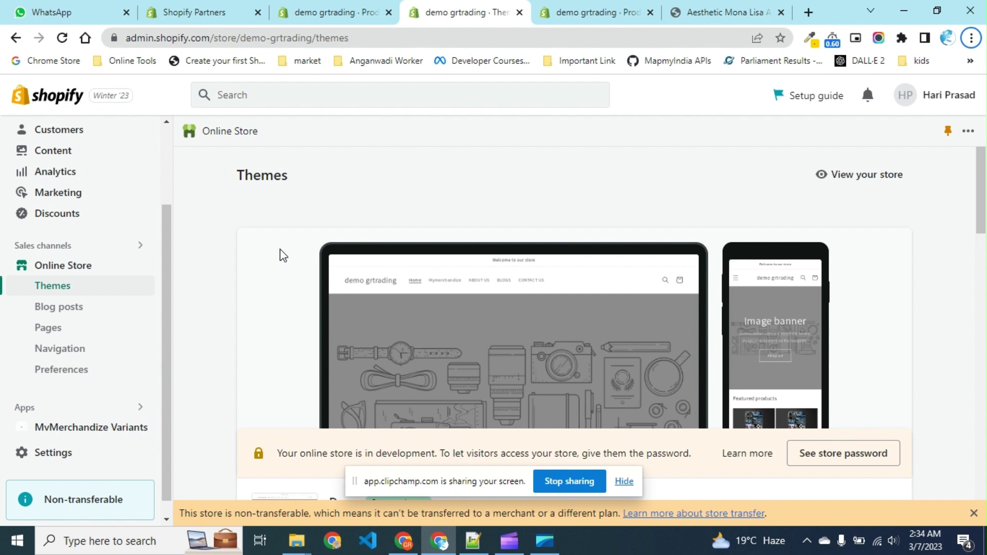
click(339, 16)
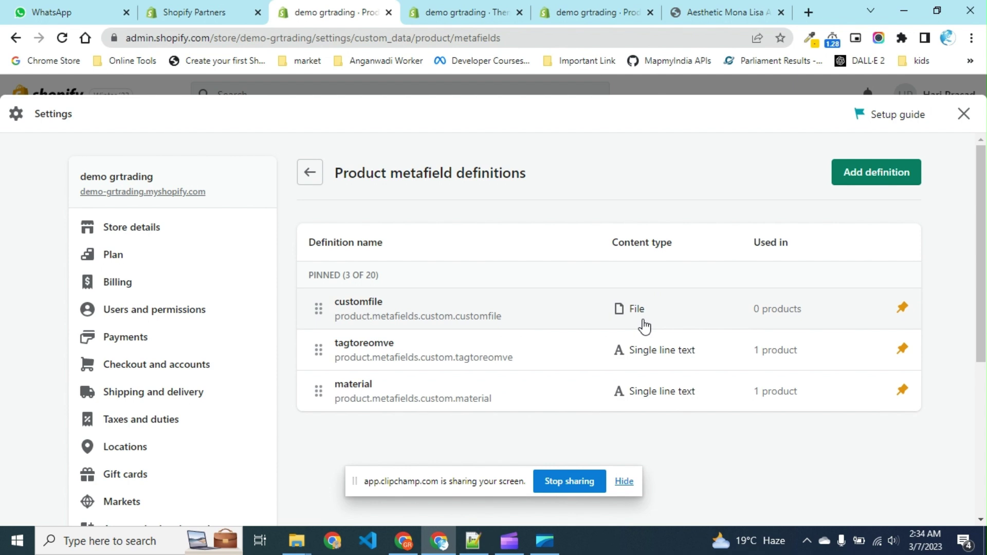
click(454, 10)
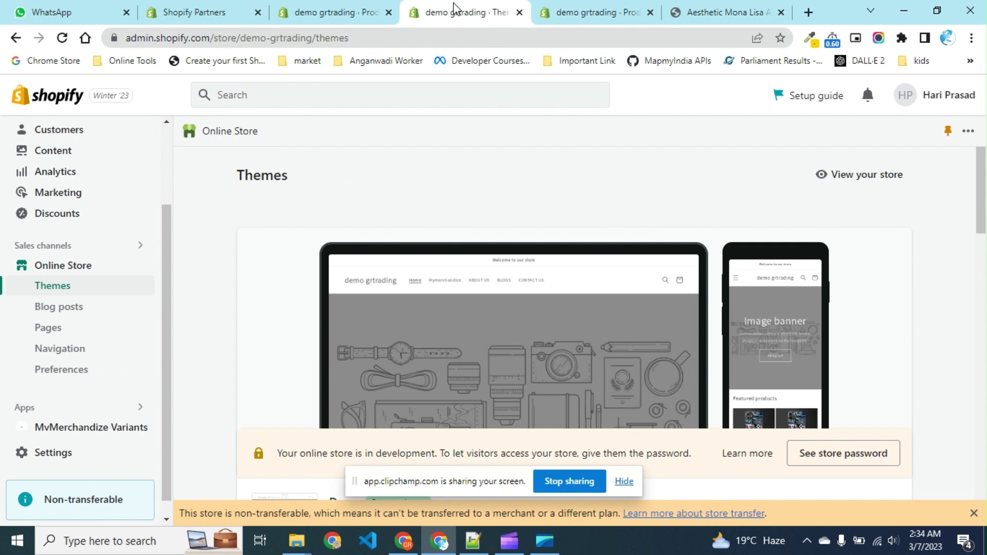
scroll(630, 163, down, 3)
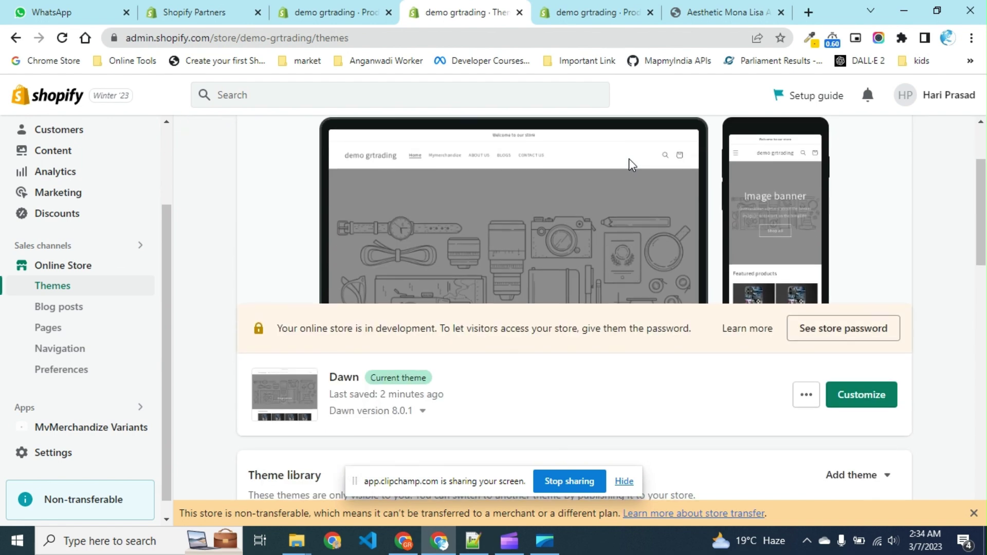
Launch the theme editor for the current Dawn theme via Customize.
double_click(343, 383)
click(343, 391)
click(869, 403)
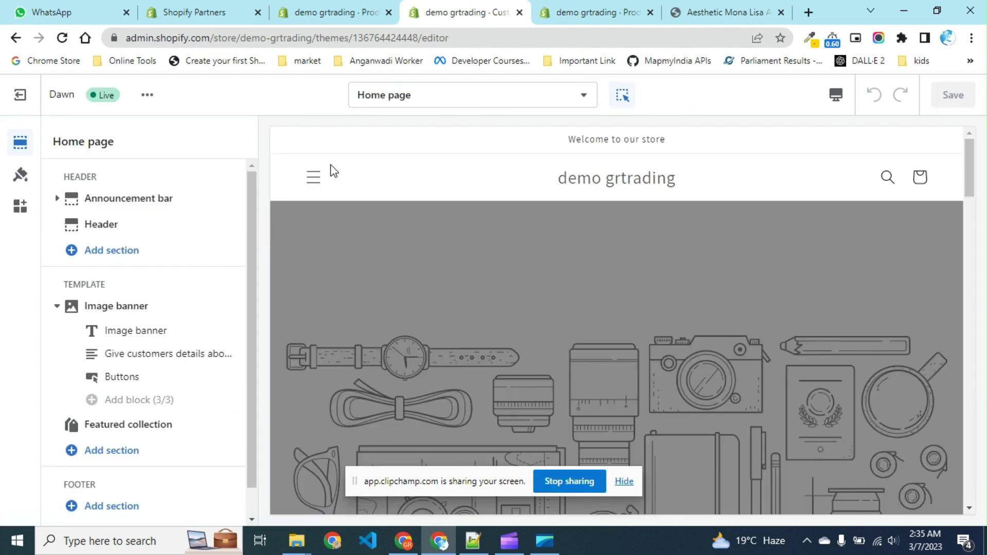
Switch the theme editor to the Products > Default product template.
click(424, 102)
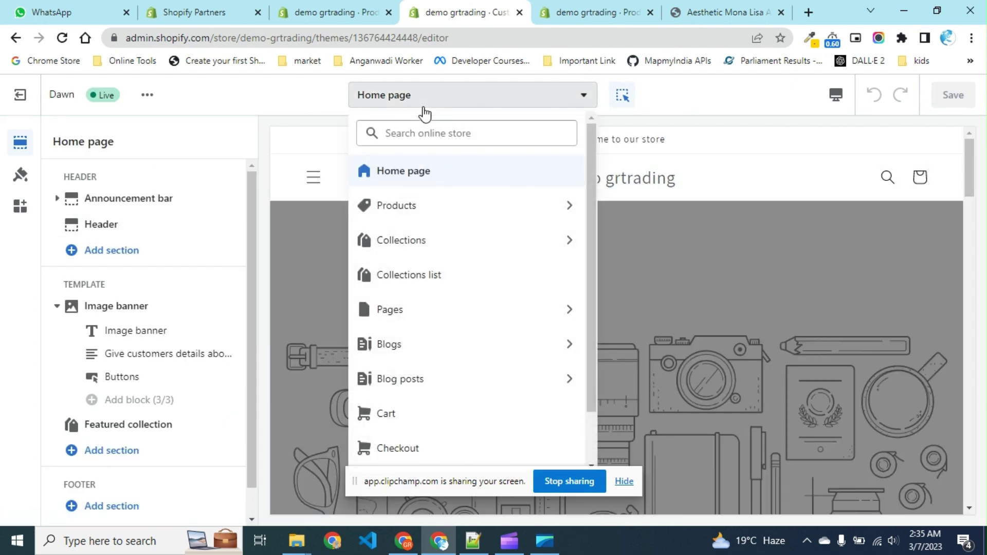
click(527, 224)
click(495, 215)
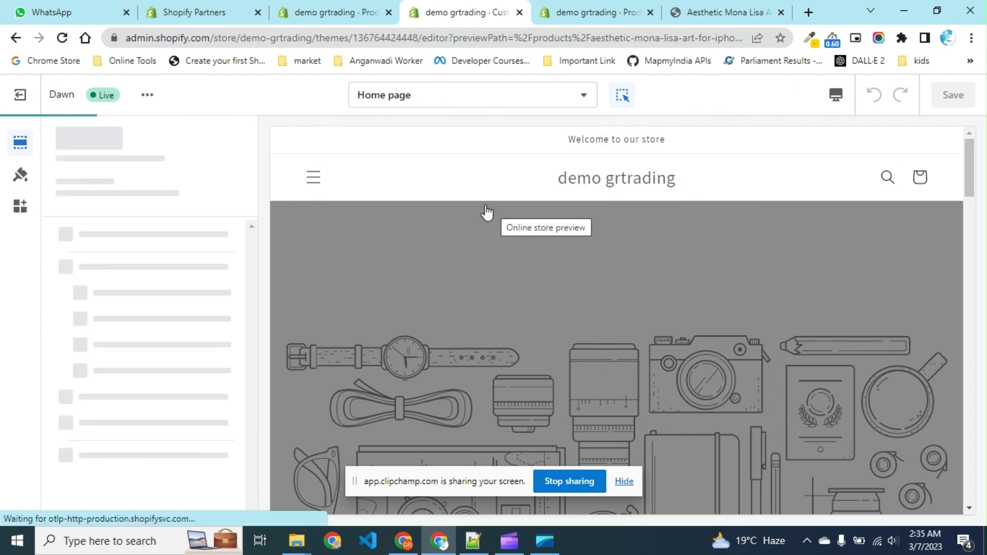
scroll(648, 328, down, 4)
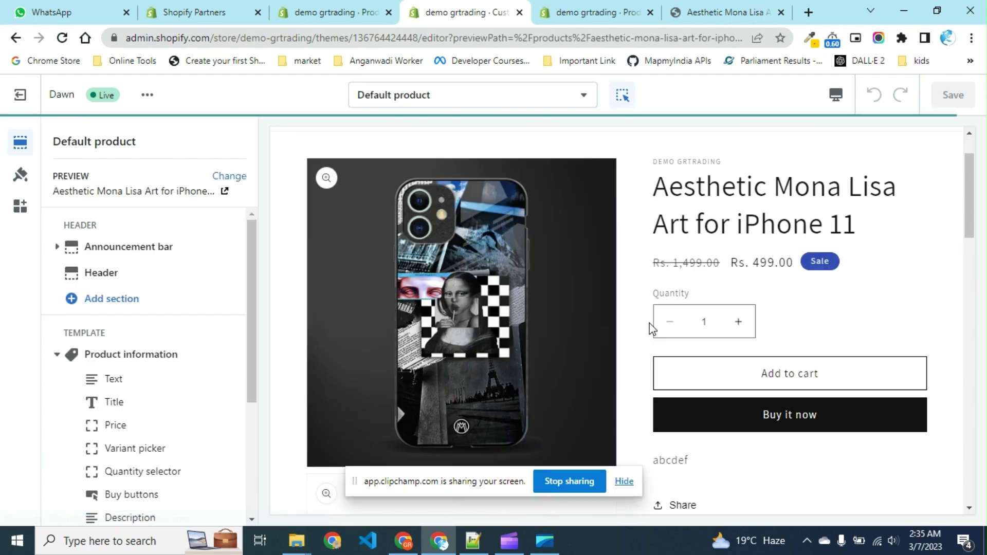
scroll(174, 419, down, 1)
scroll(175, 419, down, 3)
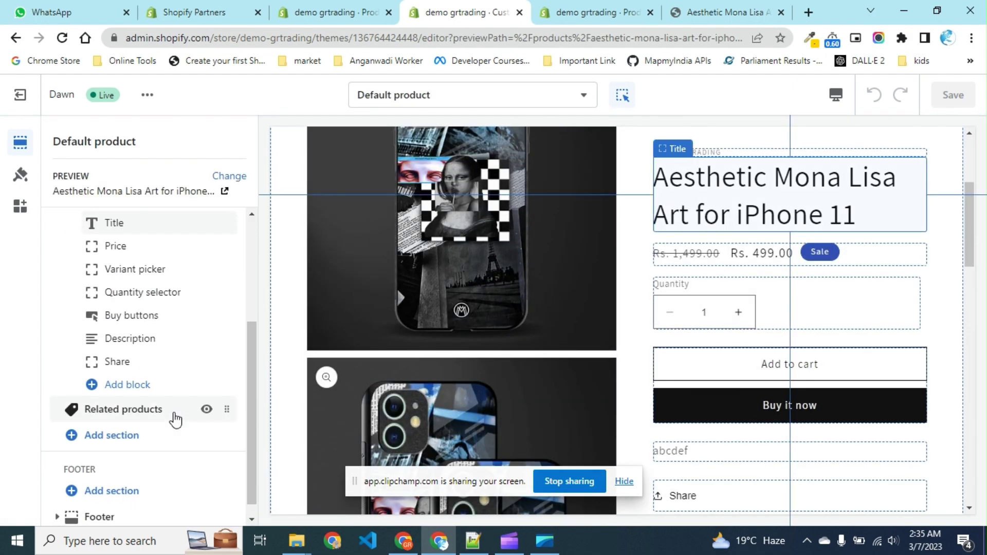
Add a Collapsible row block and start inserting a dynamic source into its Row content.
click(165, 391)
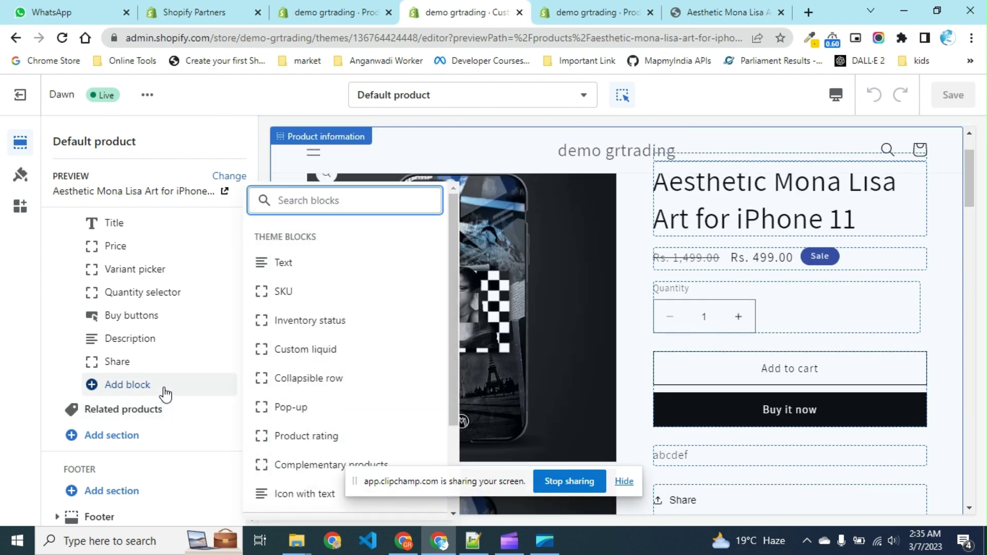
scroll(300, 432, down, 1)
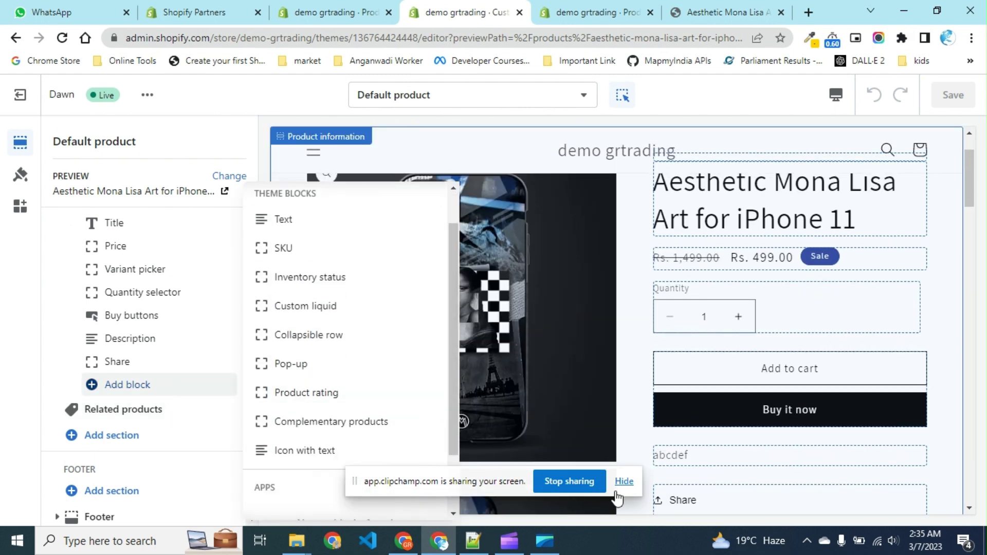
click(629, 481)
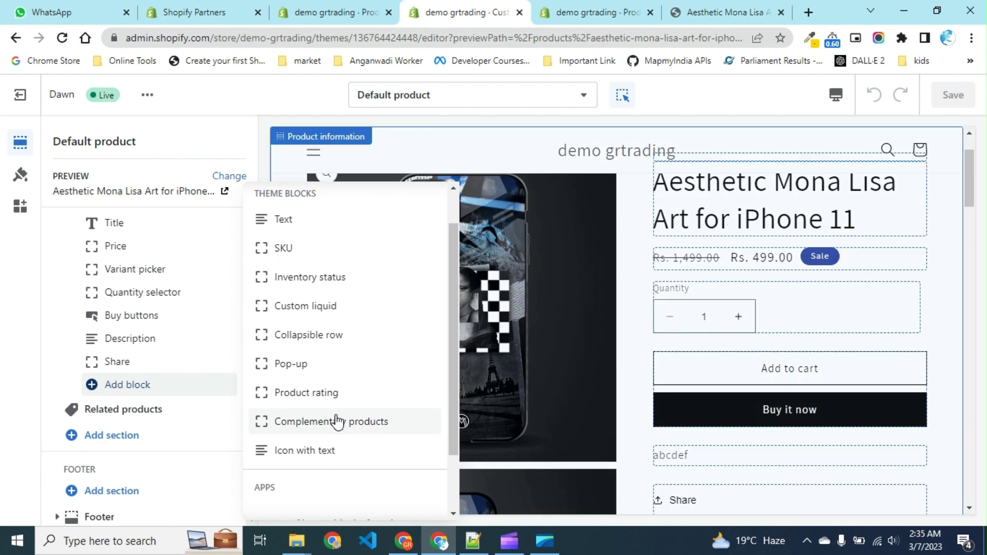
click(332, 341)
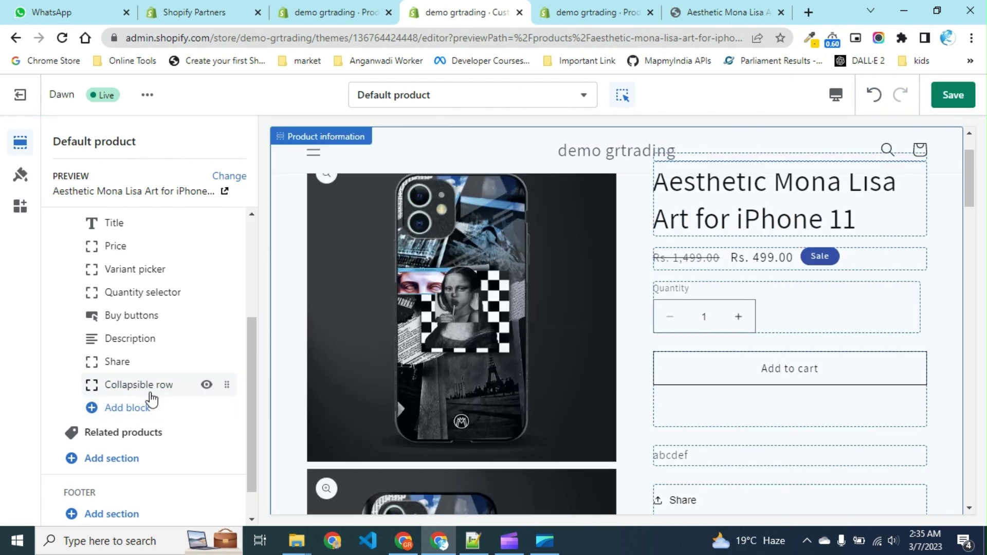
click(150, 393)
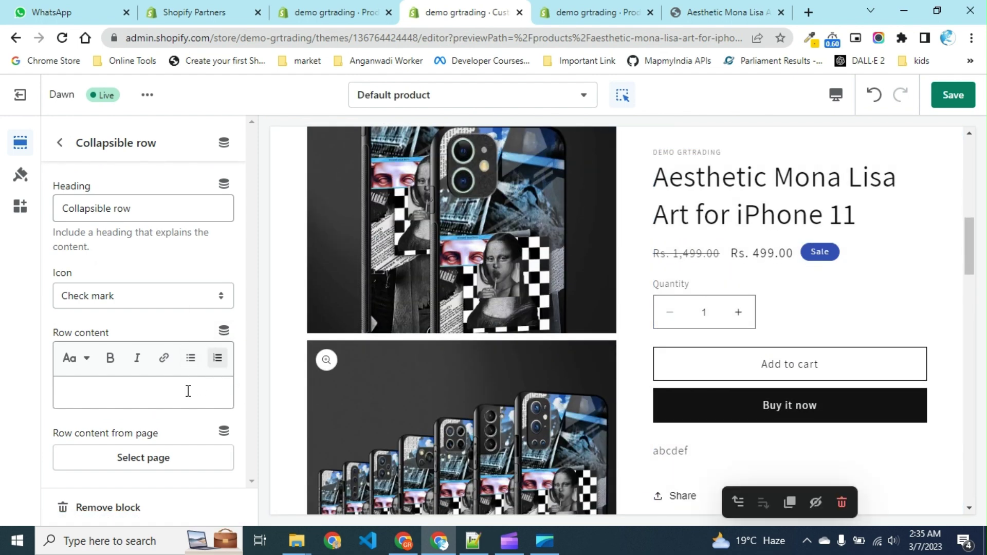
click(188, 390)
click(229, 334)
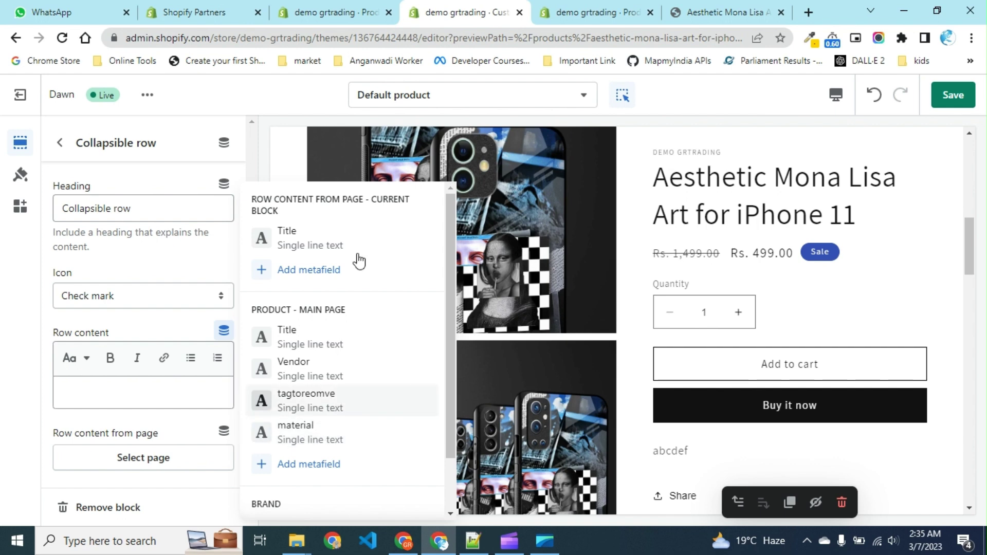
Link the Collapsible row content to the 'material' product metafield and save the theme.
click(336, 15)
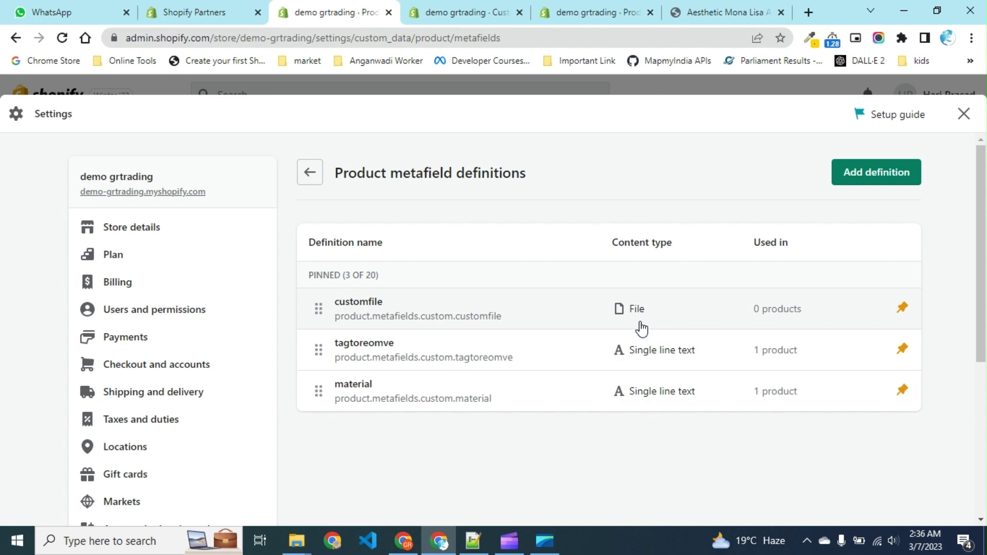
click(463, 11)
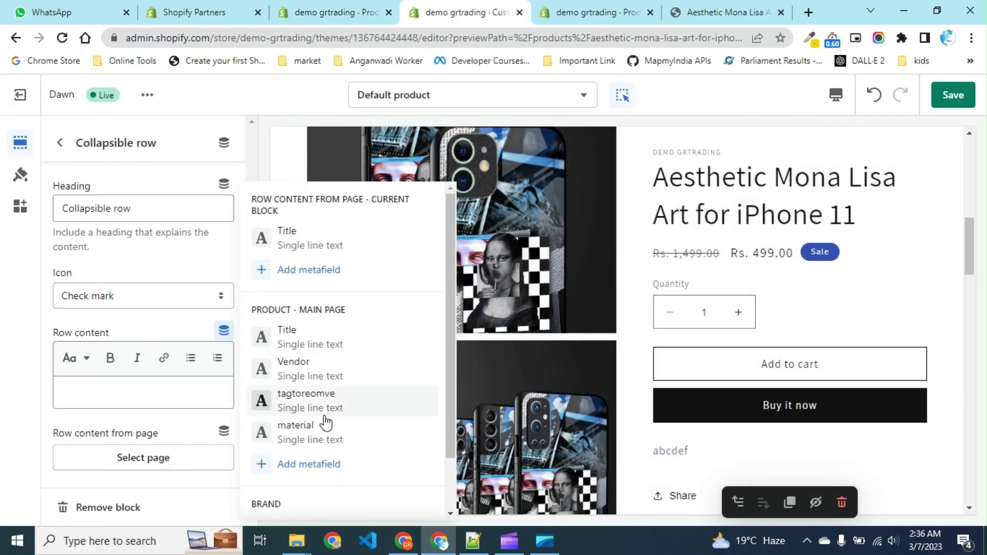
click(312, 440)
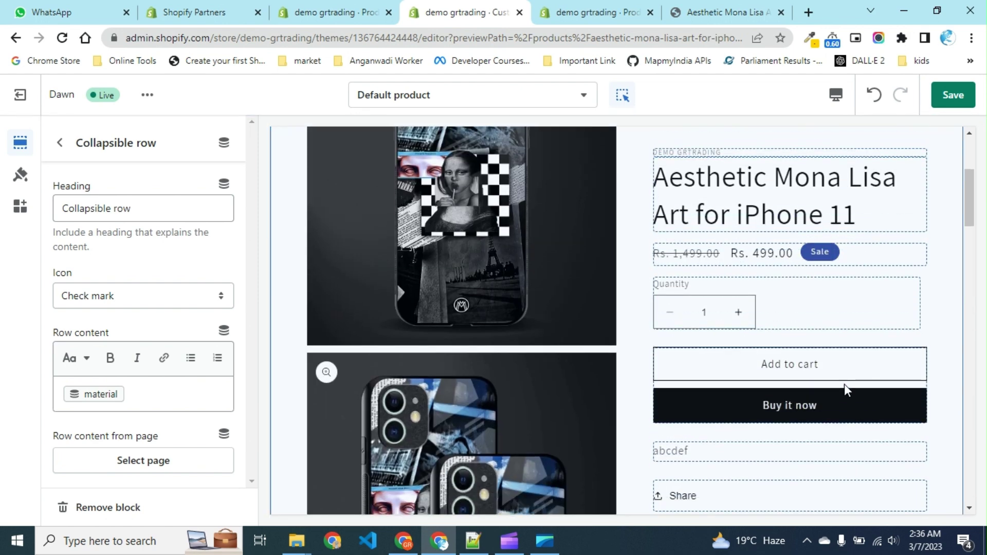
click(953, 95)
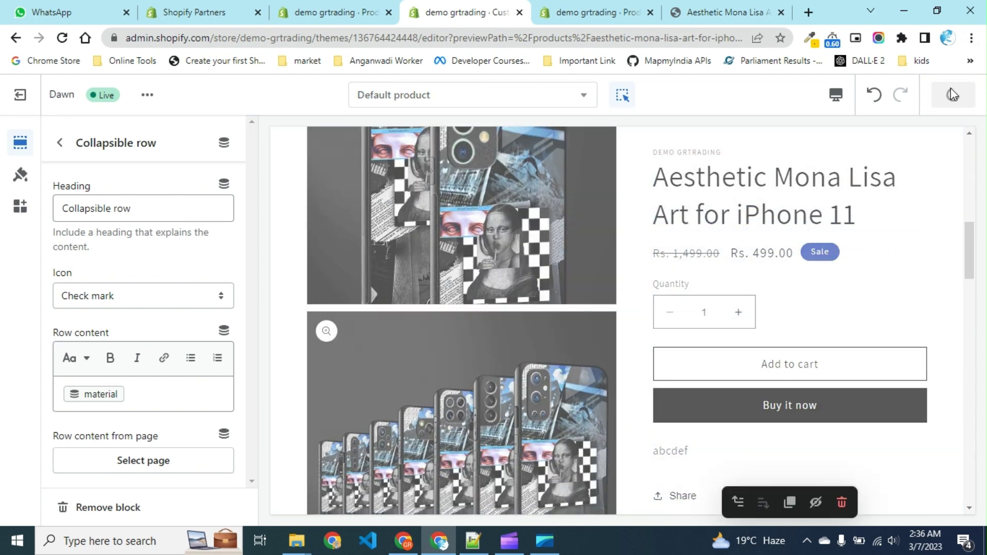
click(191, 358)
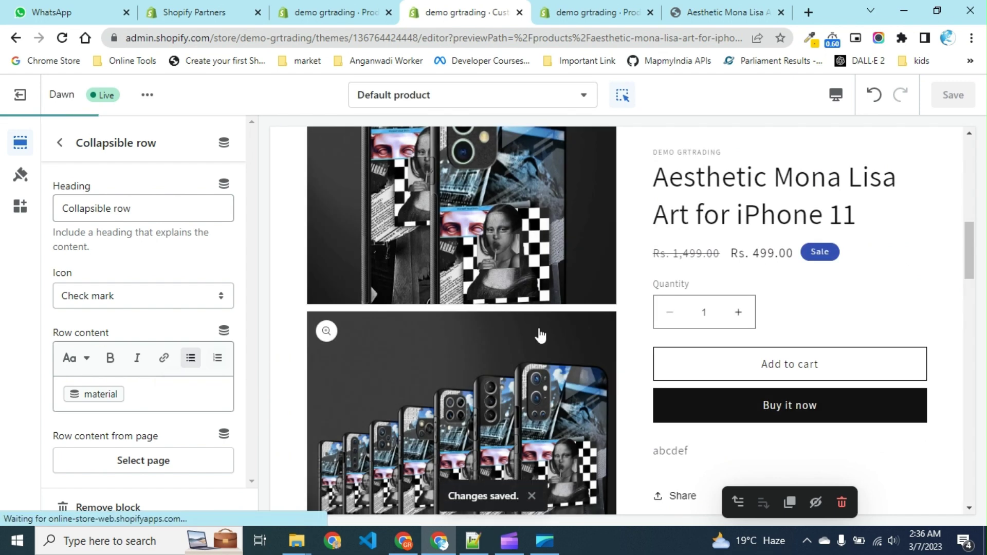
Reload the product page preview and expand the Collapsible row to confirm it shows the material value.
click(680, 7)
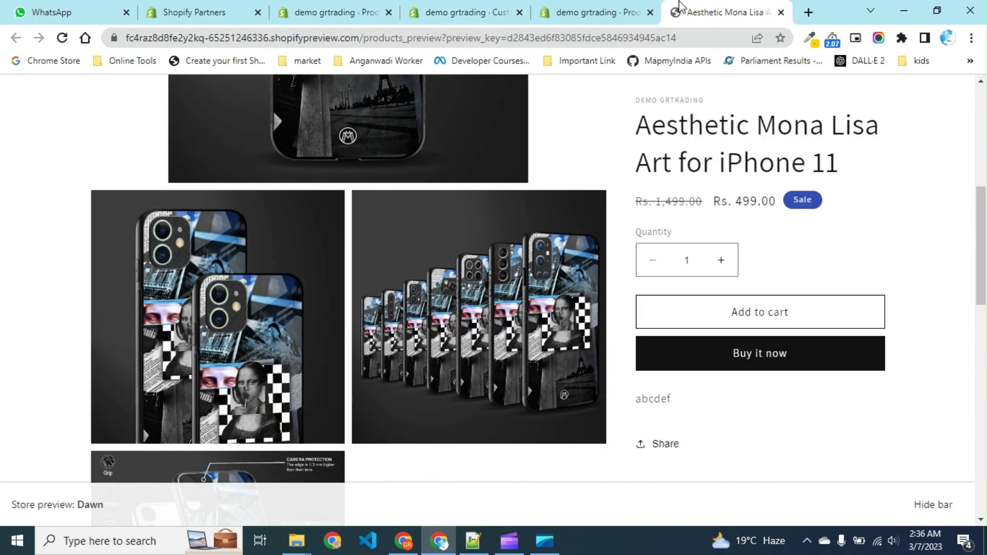
click(62, 37)
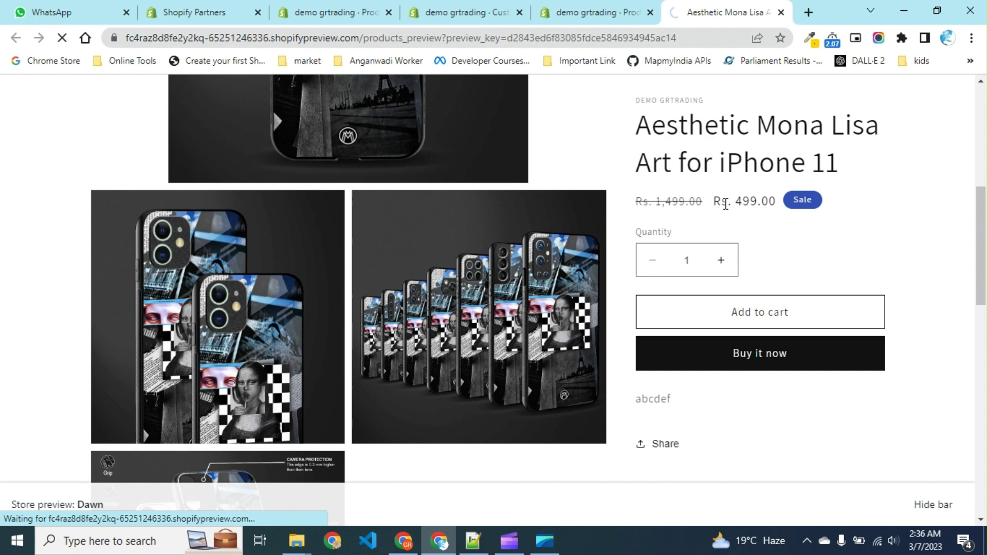
scroll(854, 450, down, 3)
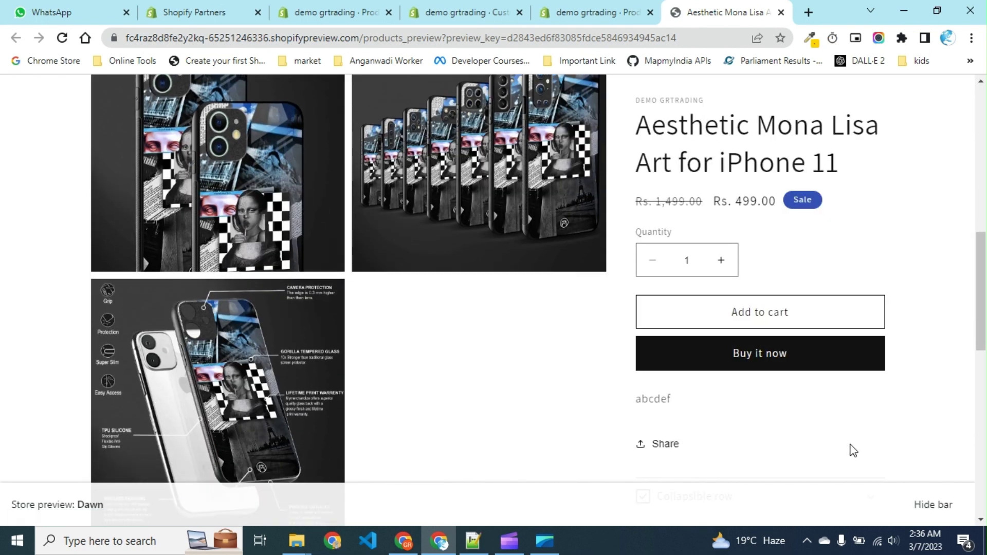
scroll(854, 450, down, 3)
click(740, 351)
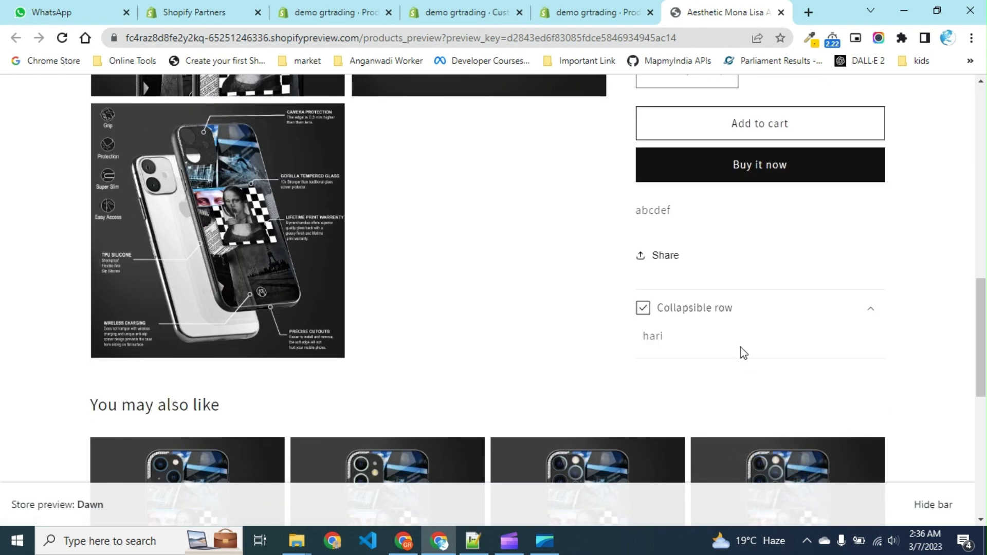
double_click(647, 337)
scroll(601, 158, up, 2)
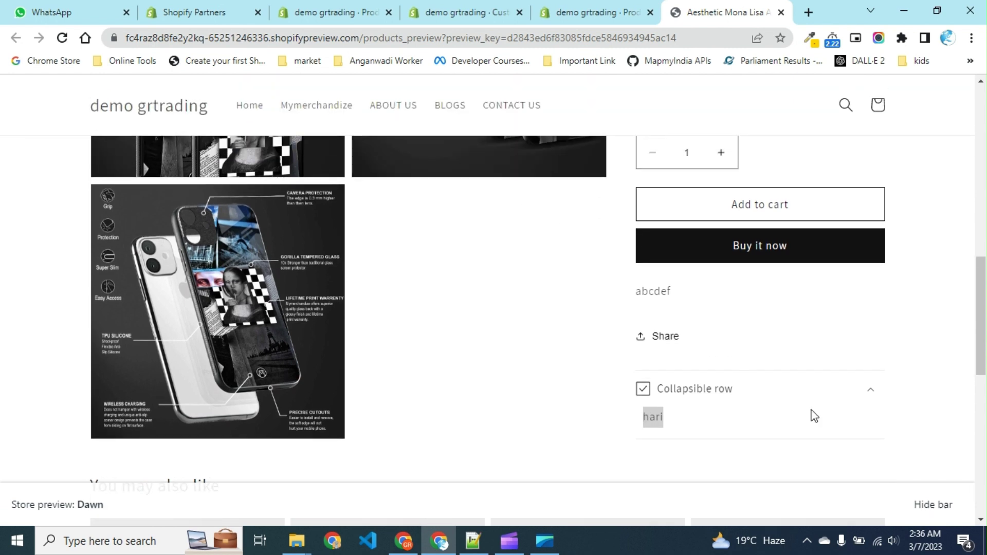
click(704, 430)
Add a Custom liquid block under Product information and place the cursor in its empty code box.
click(465, 12)
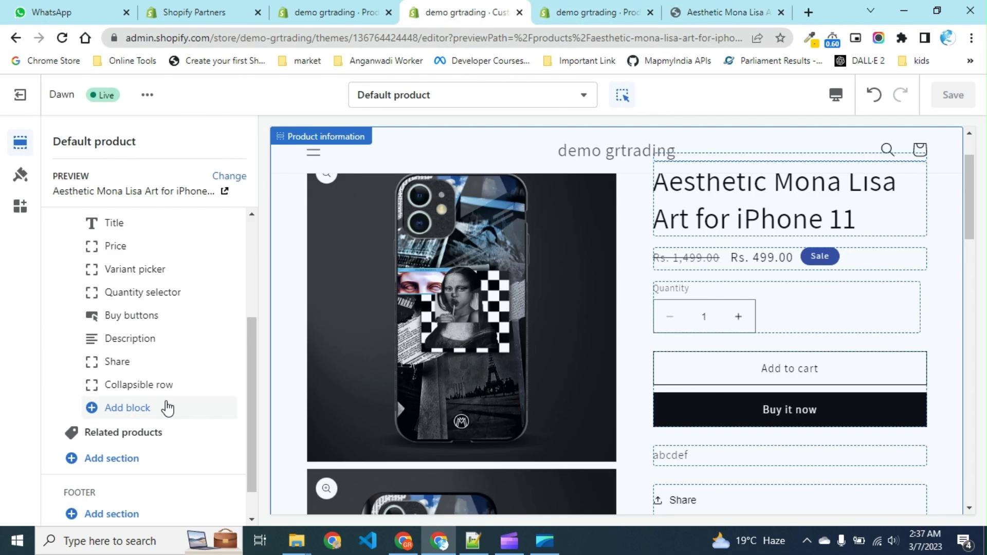
click(167, 409)
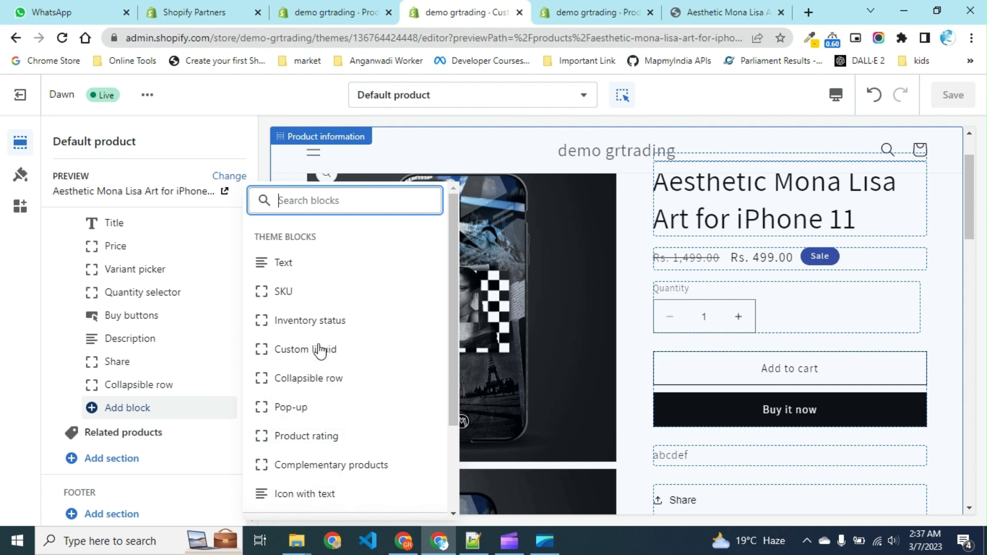
scroll(320, 319, down, 2)
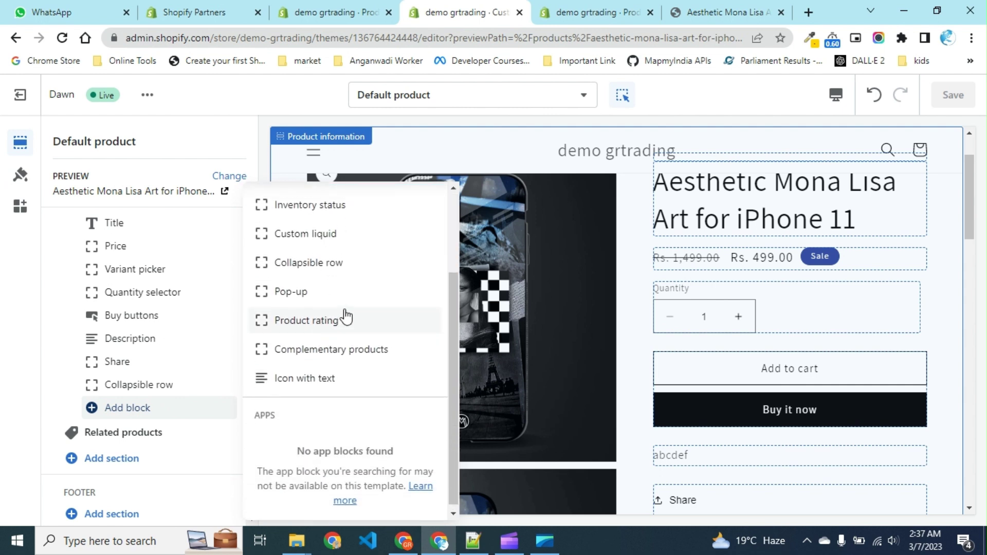
scroll(341, 316, up, 1)
click(334, 295)
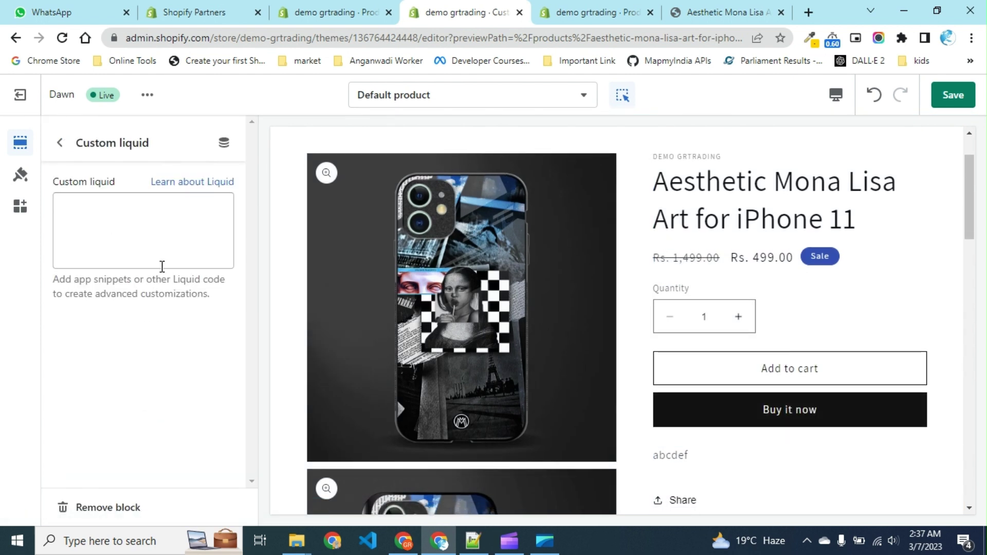
click(166, 246)
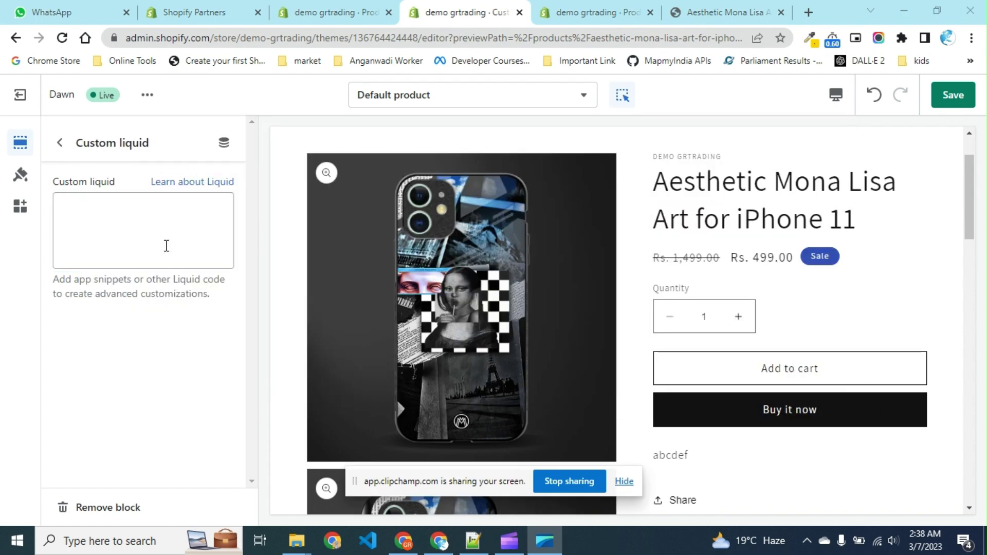
Paste the prepared new-tab anchor link code into the Custom liquid block.
key(alt+Tab)
key(alt+Tab)
key(alt+Tab)
key(alt+Tab)
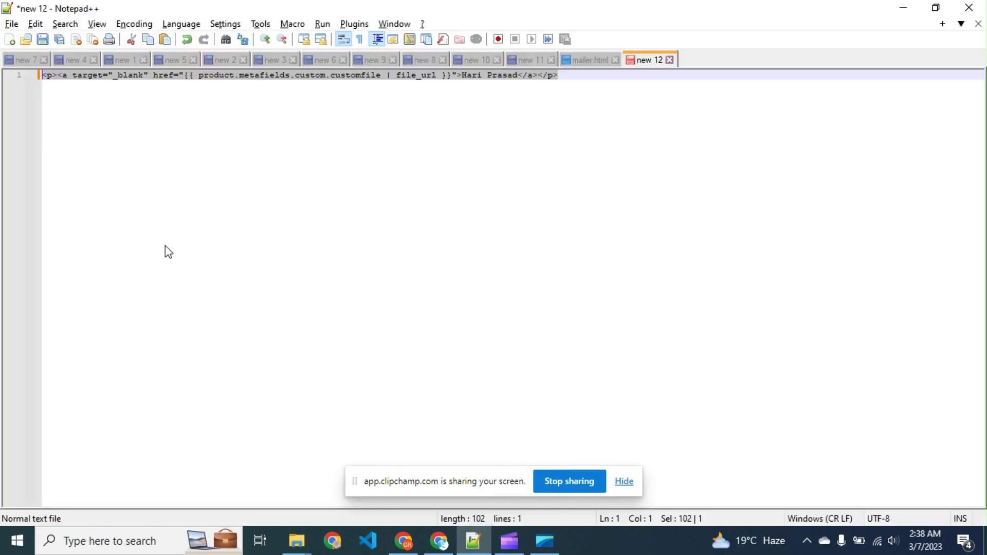
key(alt+Tab)
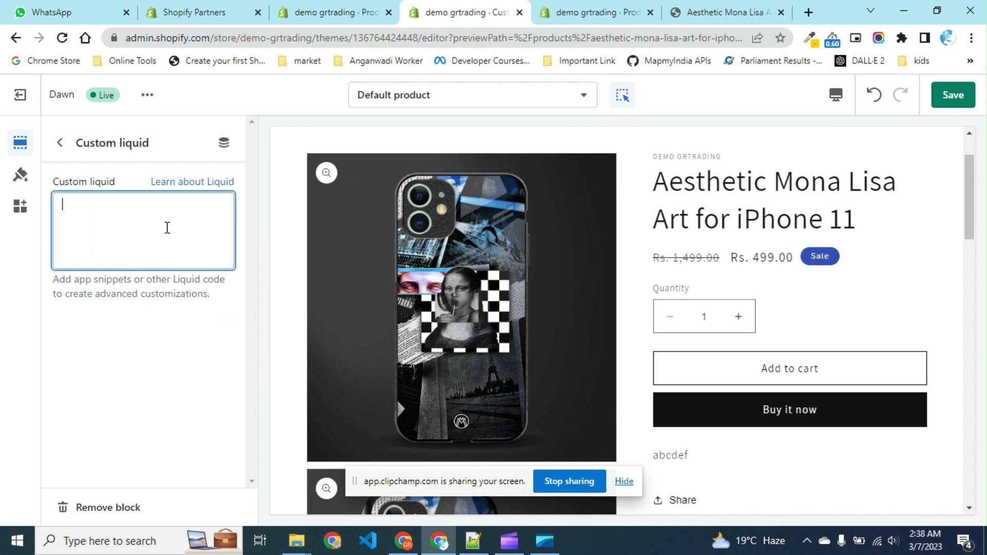
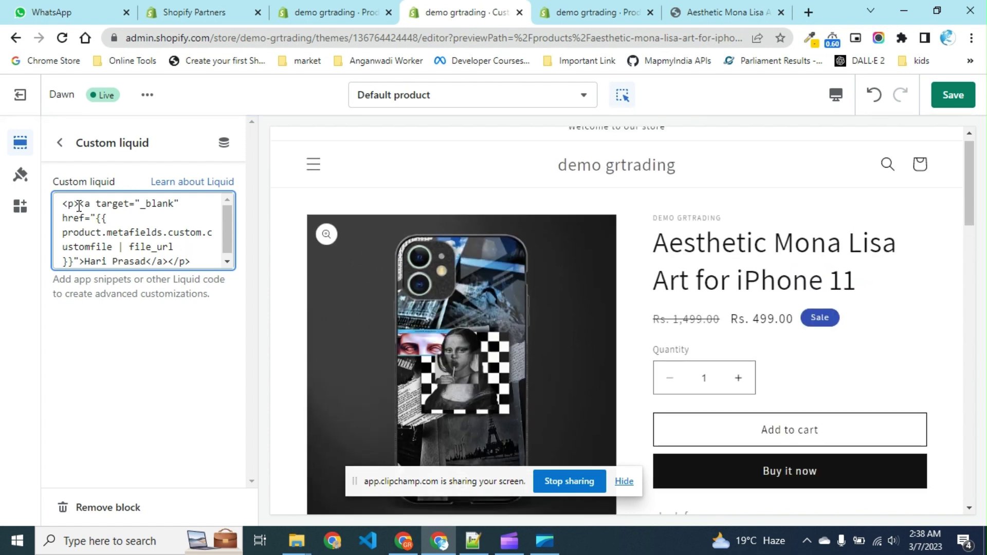
drag(80, 205, 58, 203)
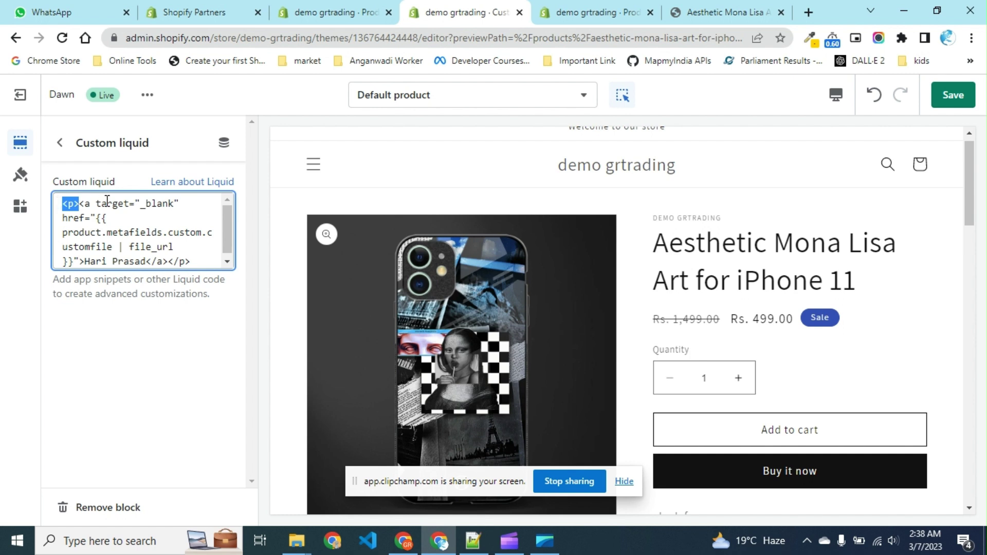
click(86, 203)
Copy the product.metafields.custom.customfile | file_url Liquid tag into a new Notepad window.
click(98, 218)
drag(98, 218, 75, 257)
key(ctrl+c)
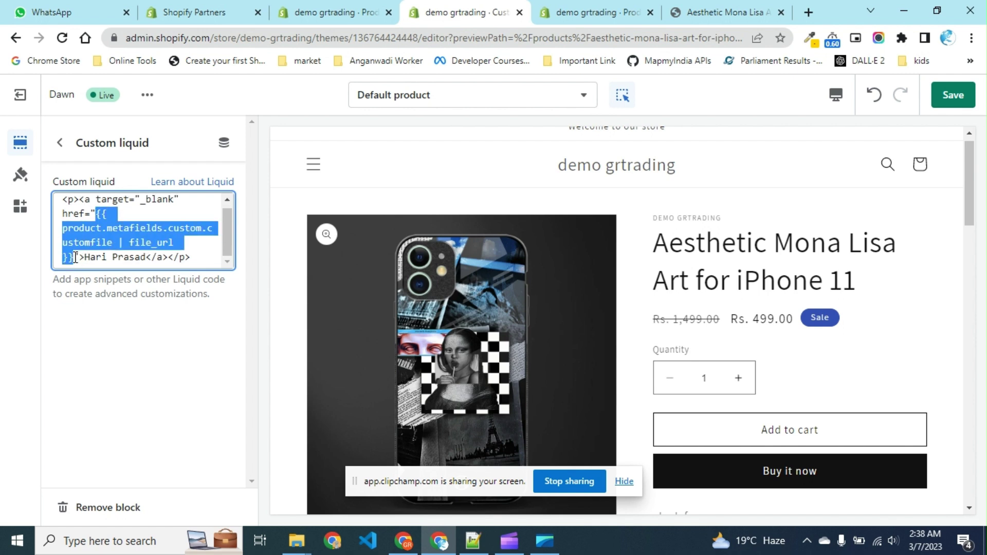
key(super)
click(405, 202)
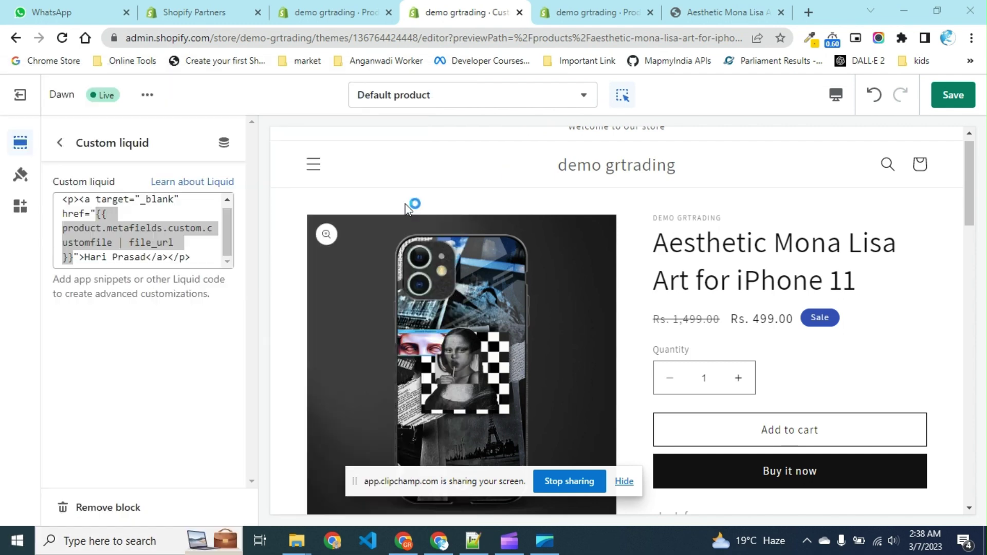
key(ctrl+v)
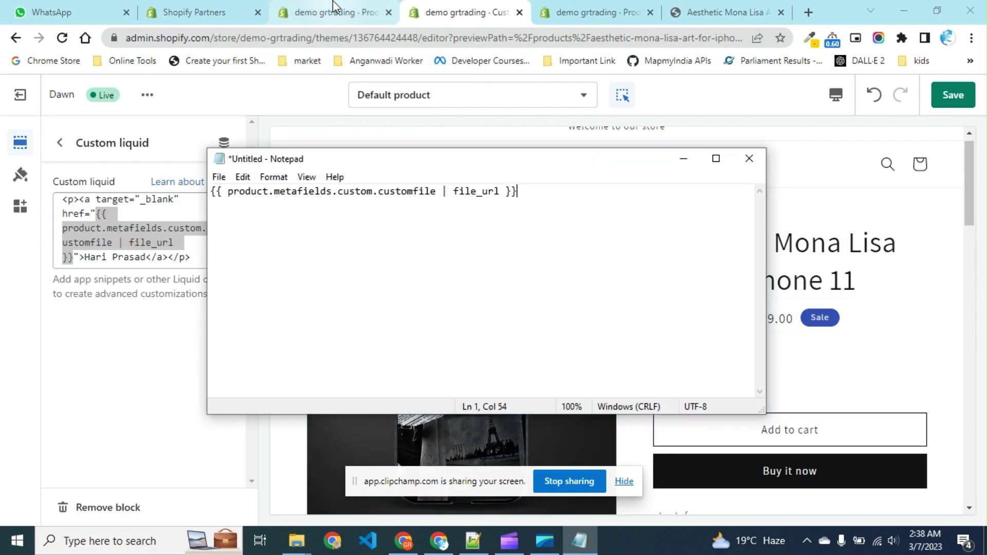
Look up the customfile metafield's reference path on the definitions page.
click(334, 7)
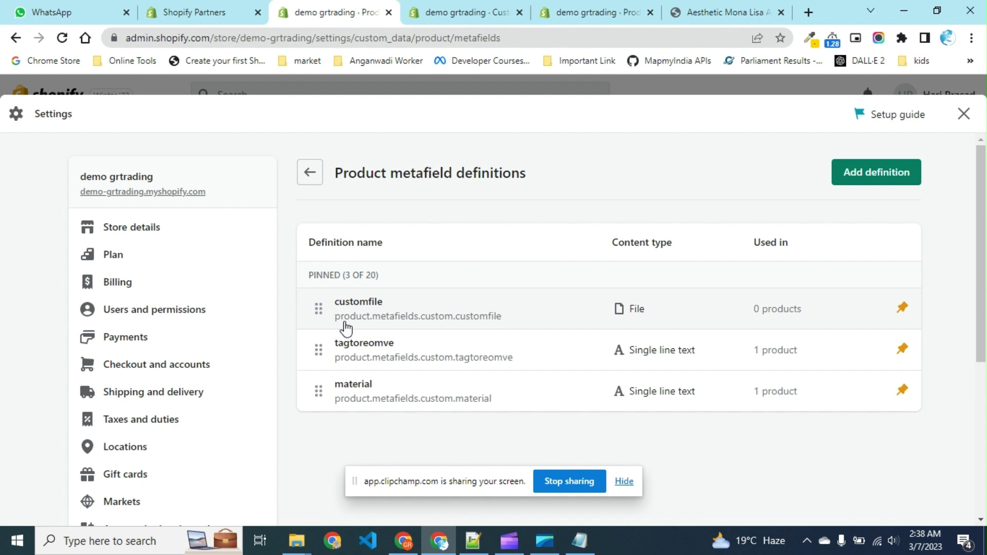
drag(341, 321, 504, 330)
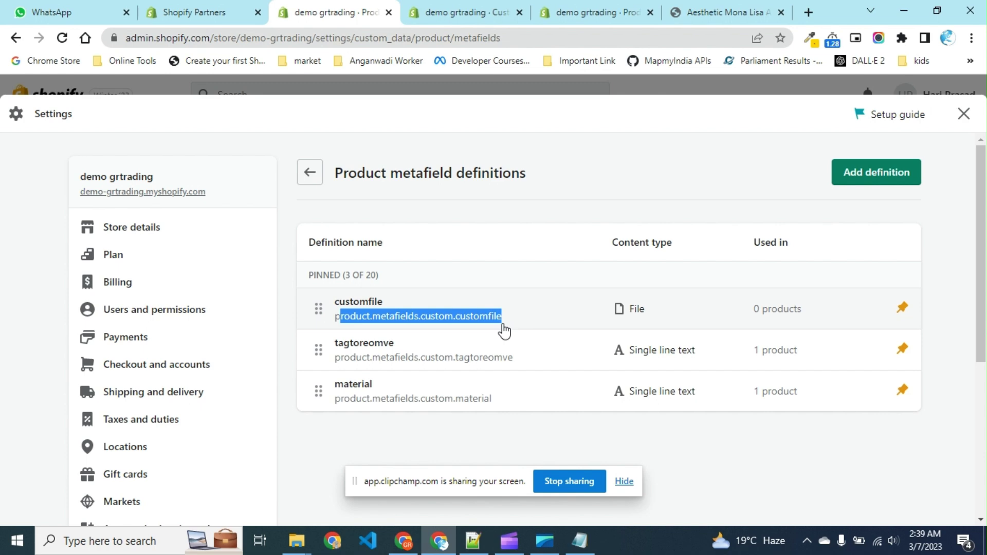
click(504, 331)
Compare the Notepad tag's metafields.custom.customfile and file_url parts against that definition.
key(alt+Tab)
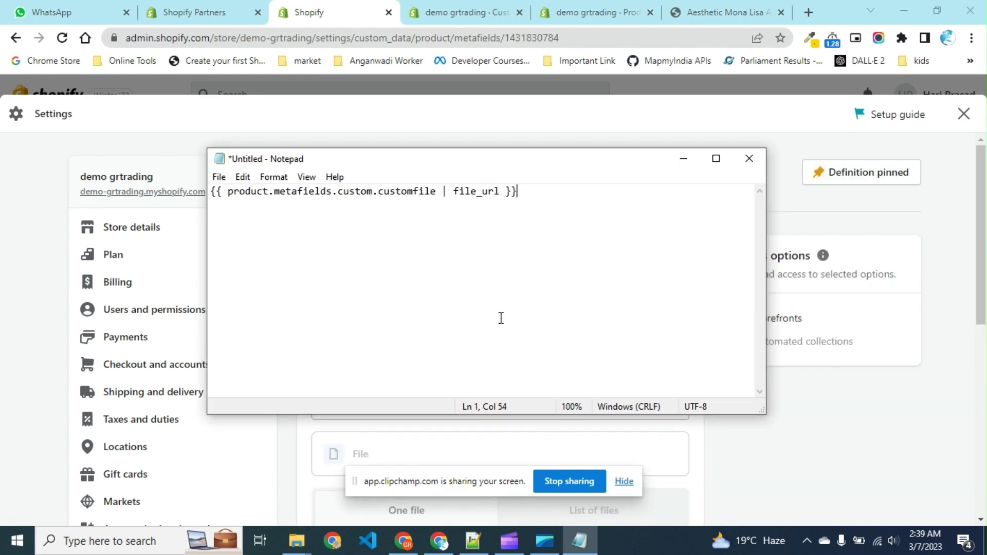
drag(436, 193, 274, 192)
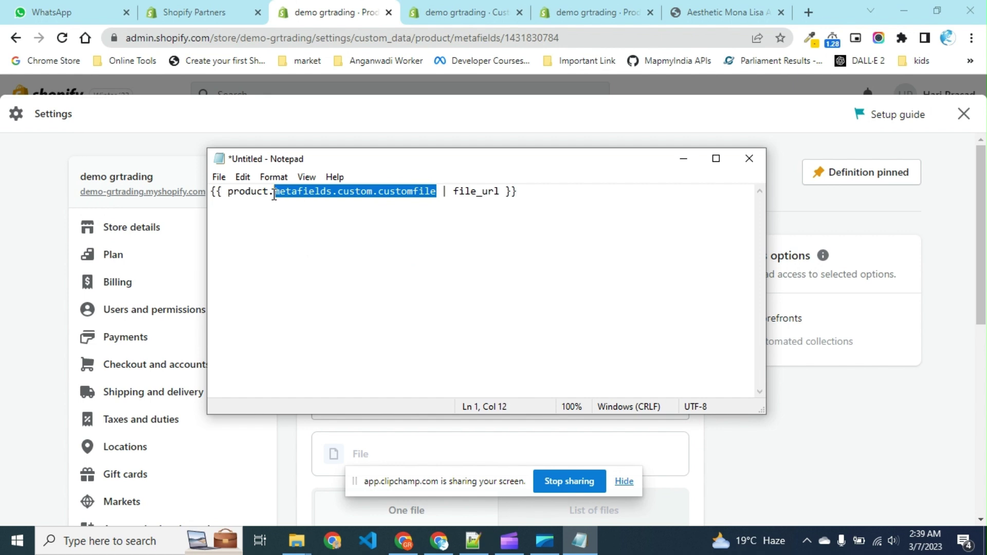
double_click(480, 193)
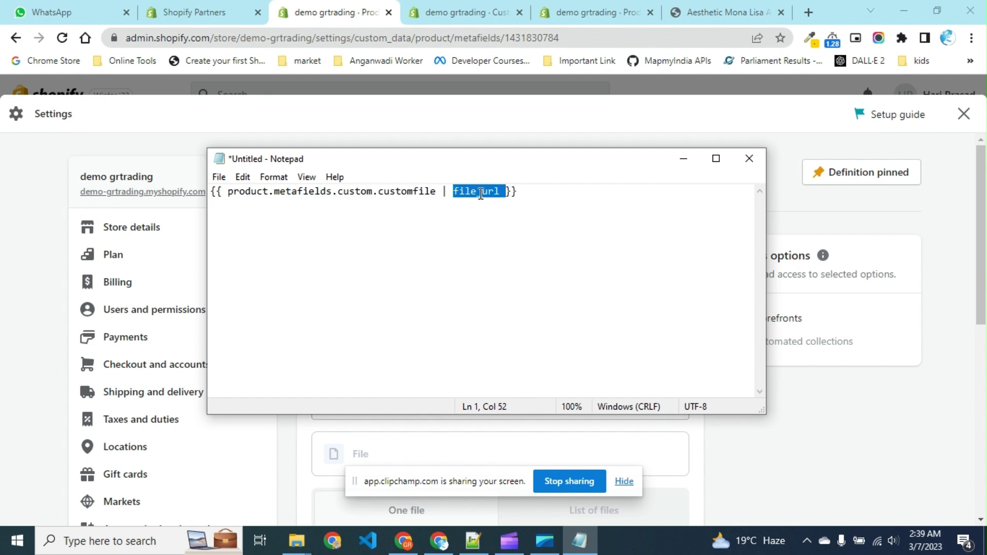
click(481, 193)
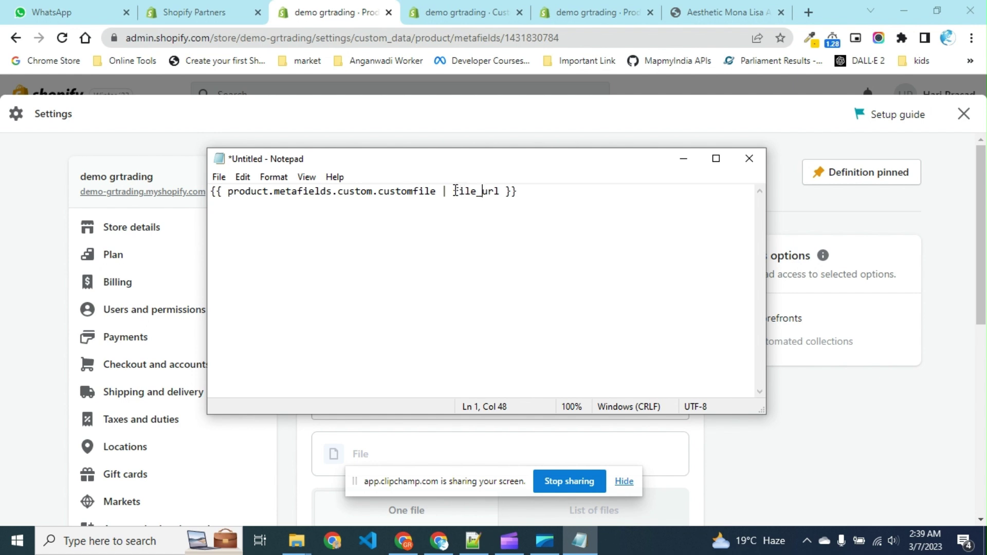
drag(454, 192, 499, 192)
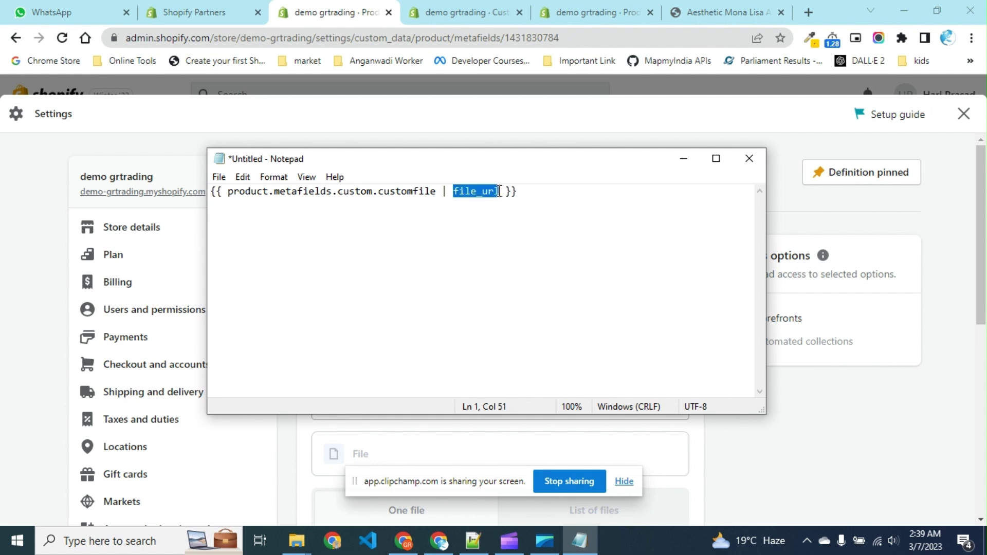
click(437, 190)
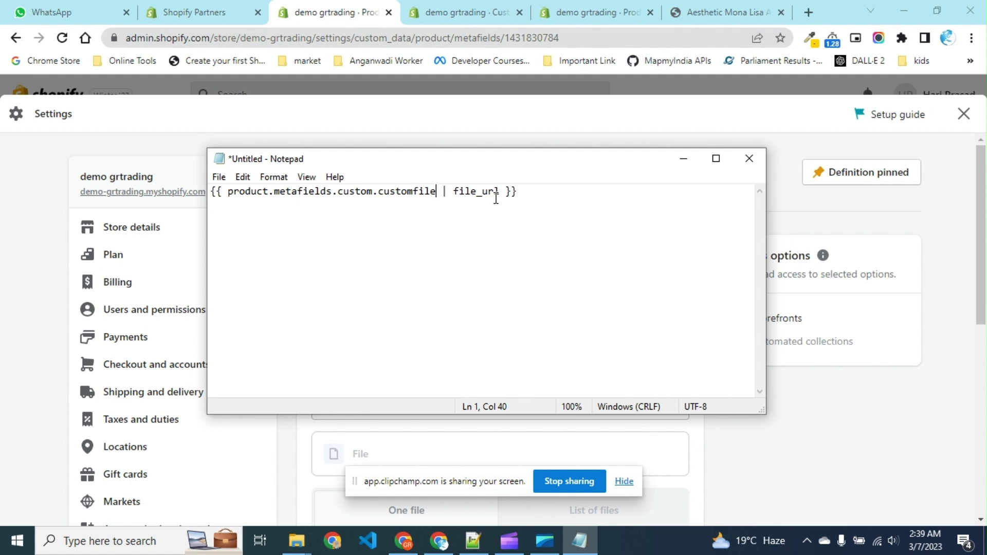
key(alt+Tab)
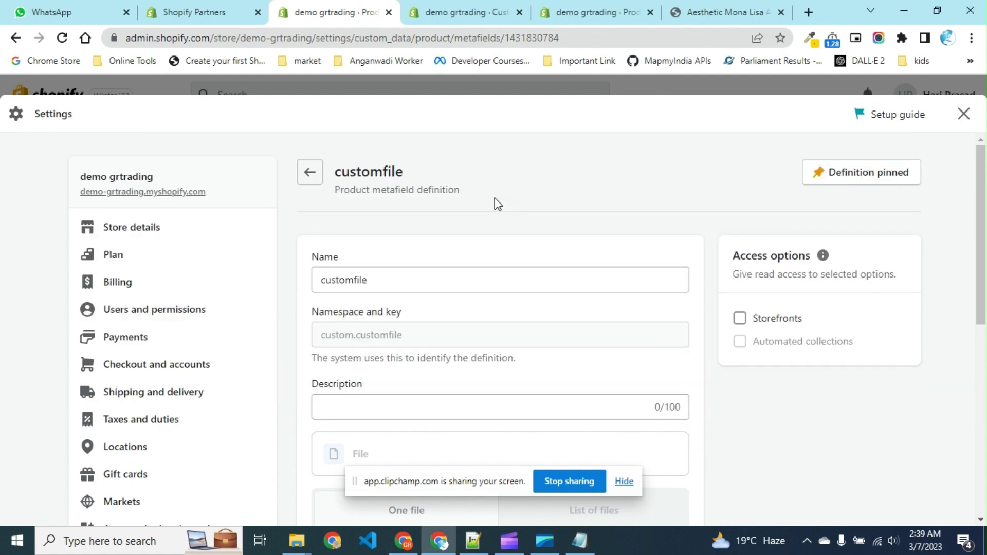
Replace the link's display text with 'Installation Guide' and go back to the block list.
click(492, 11)
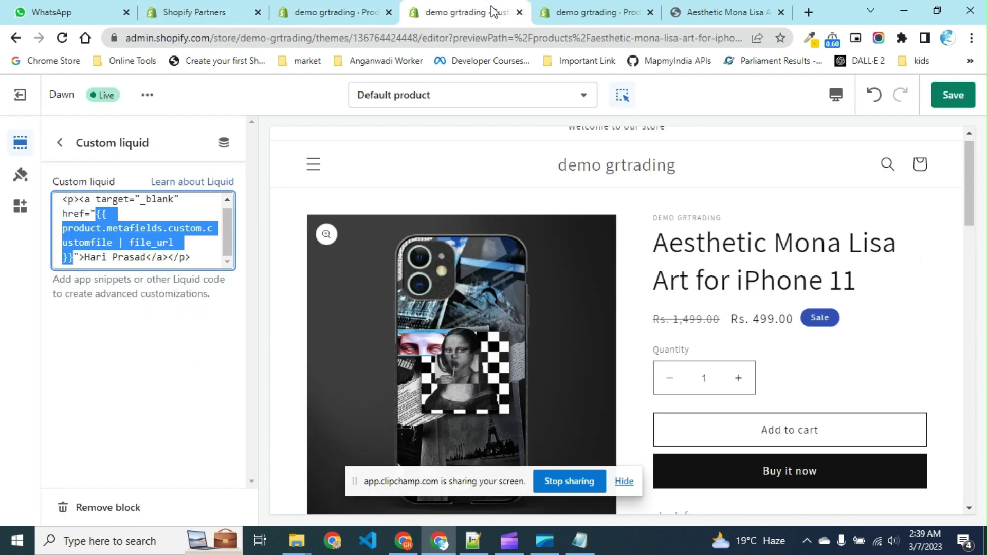
click(177, 263)
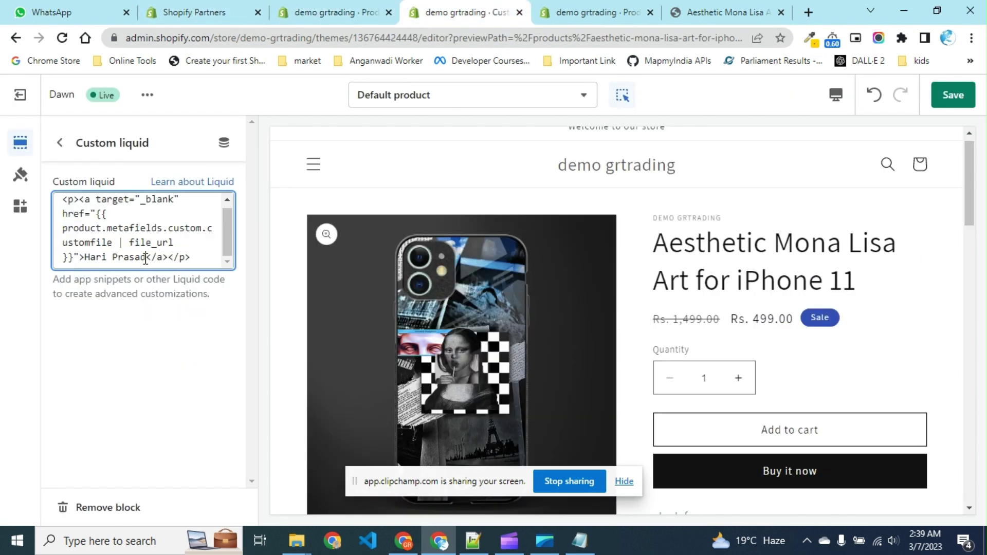
drag(84, 257, 145, 258)
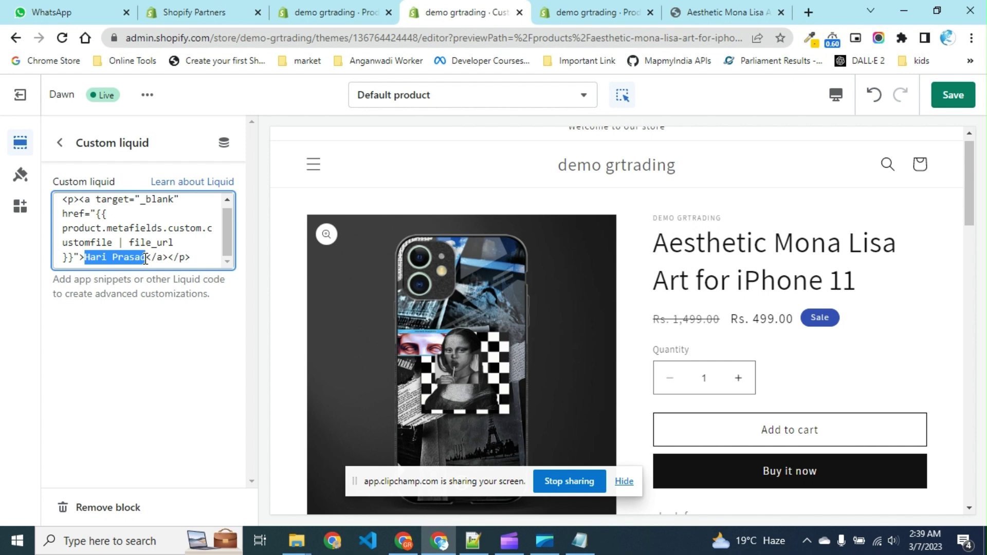
text(Inst)
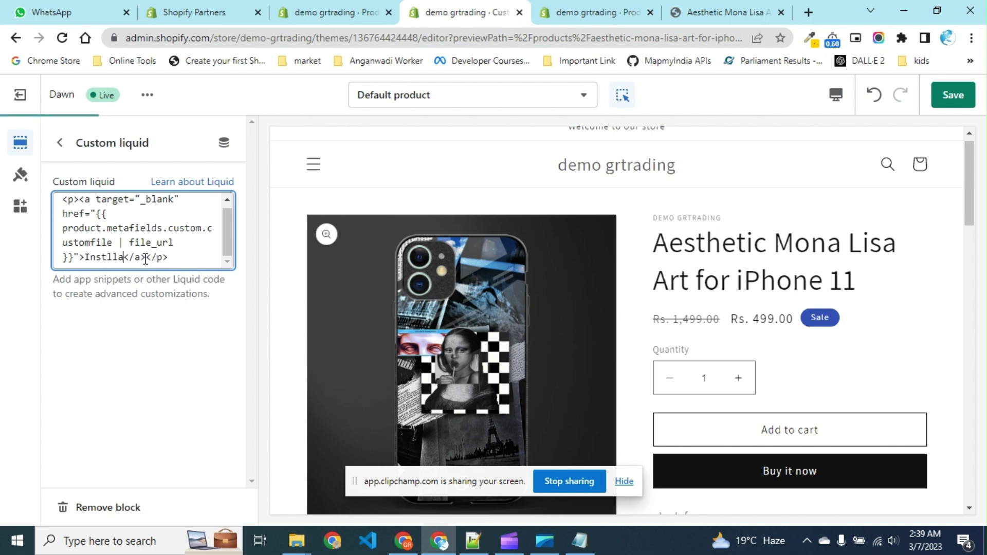
text(allation )
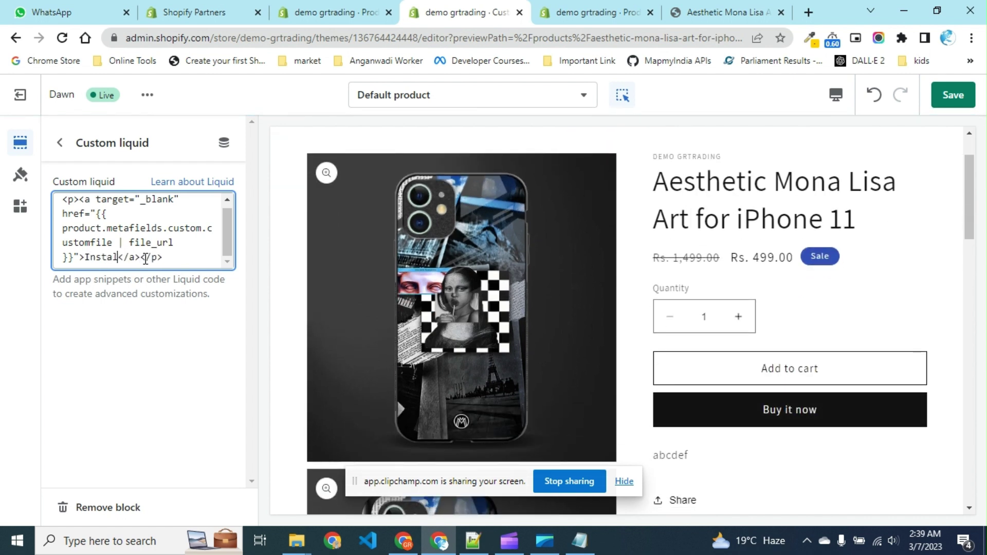
text(Gui)
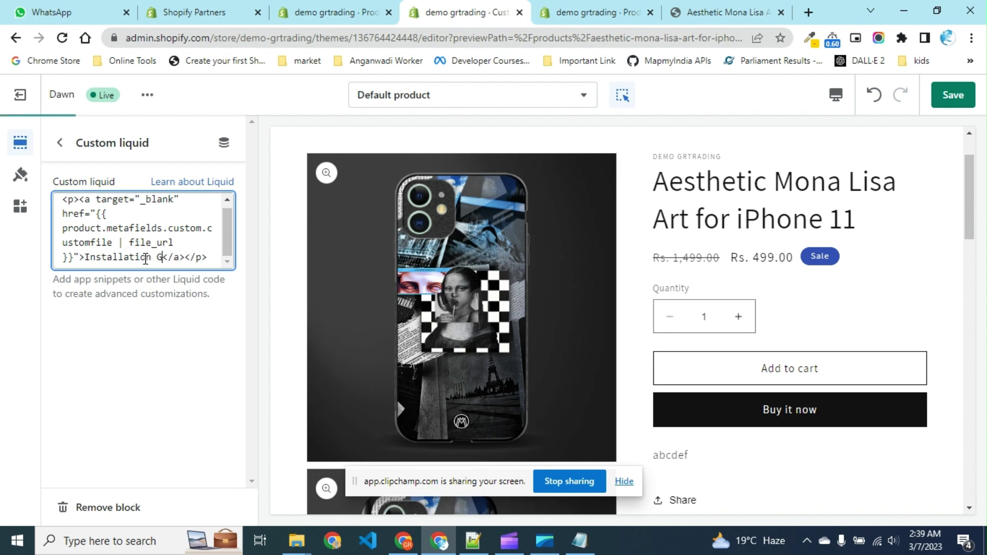
text(de)
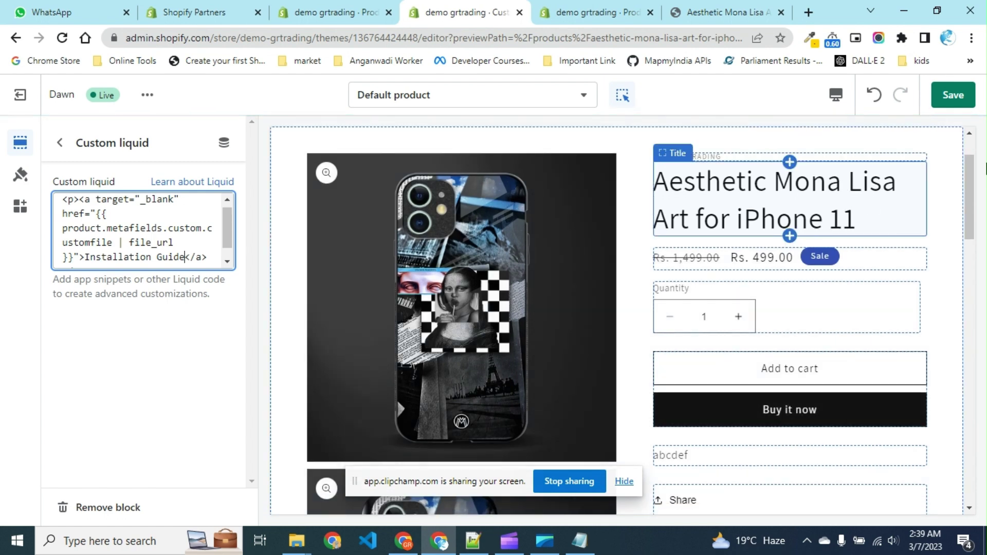
click(60, 142)
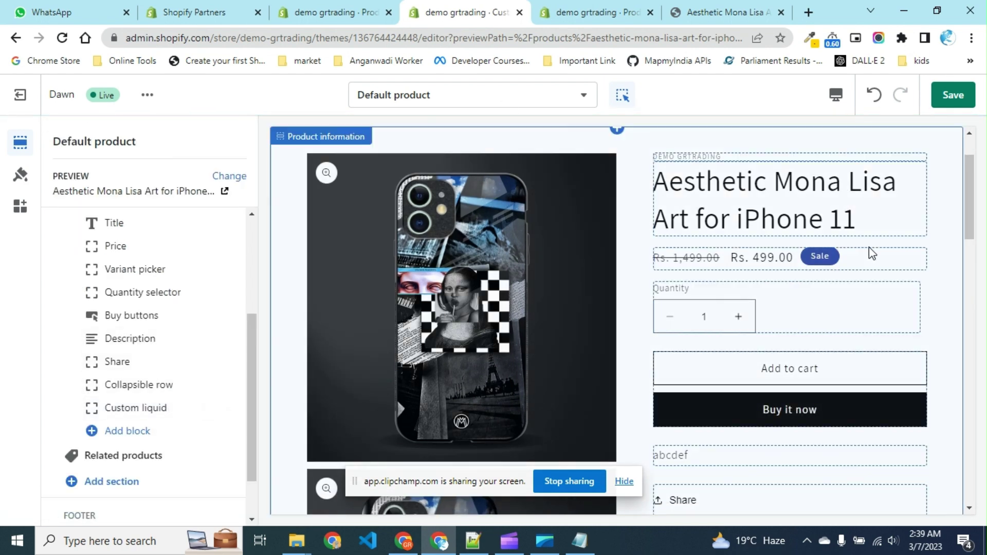
Save the theme with the Installation Guide link block and return to the Default product block list.
click(954, 95)
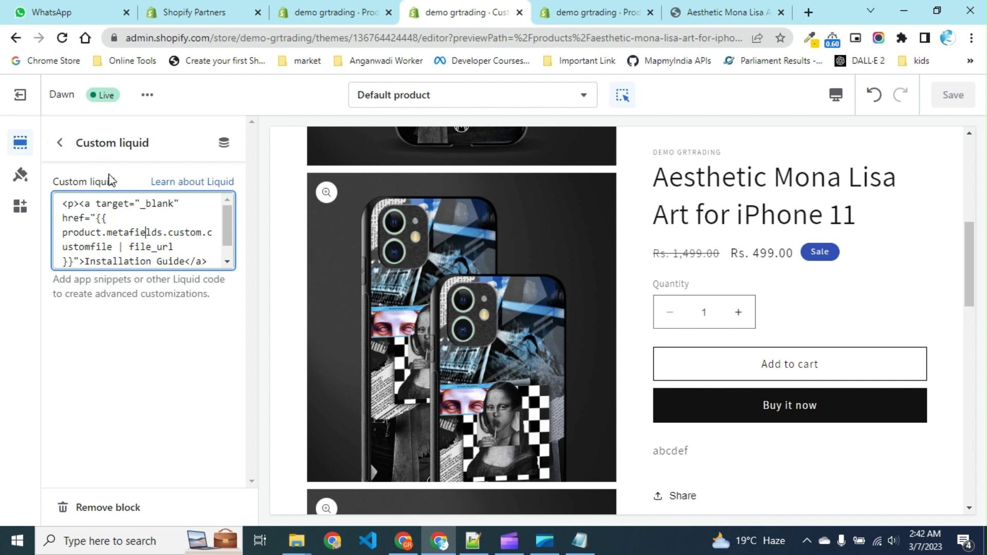
click(60, 142)
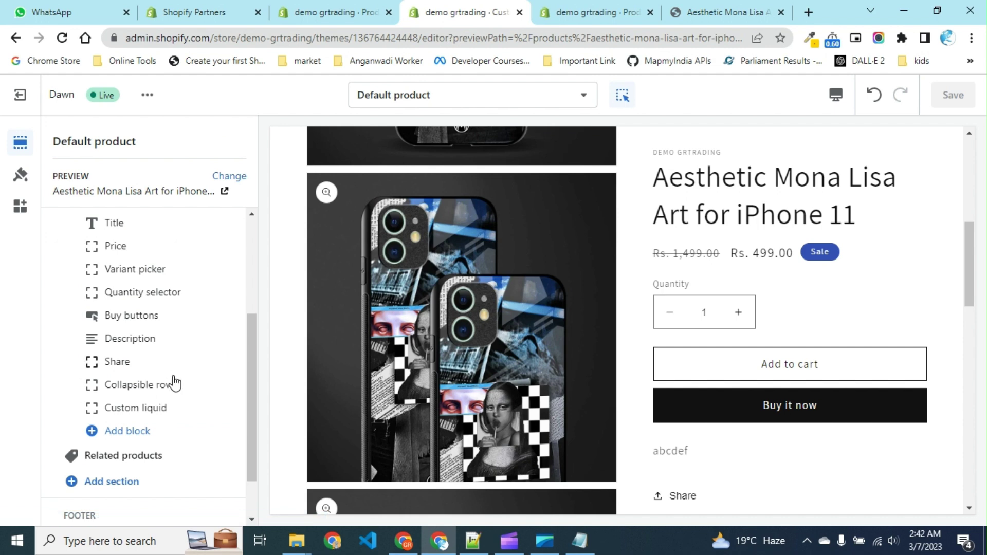
mouse_move(180, 405)
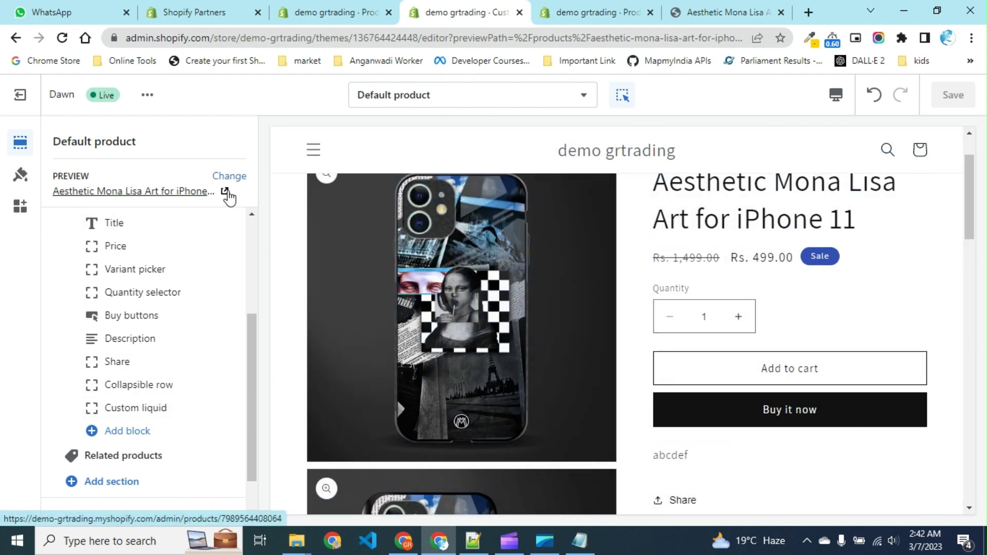
Reload the storefront preview, find that Installation Guide gives a 404, and open the product's admin page.
click(746, 15)
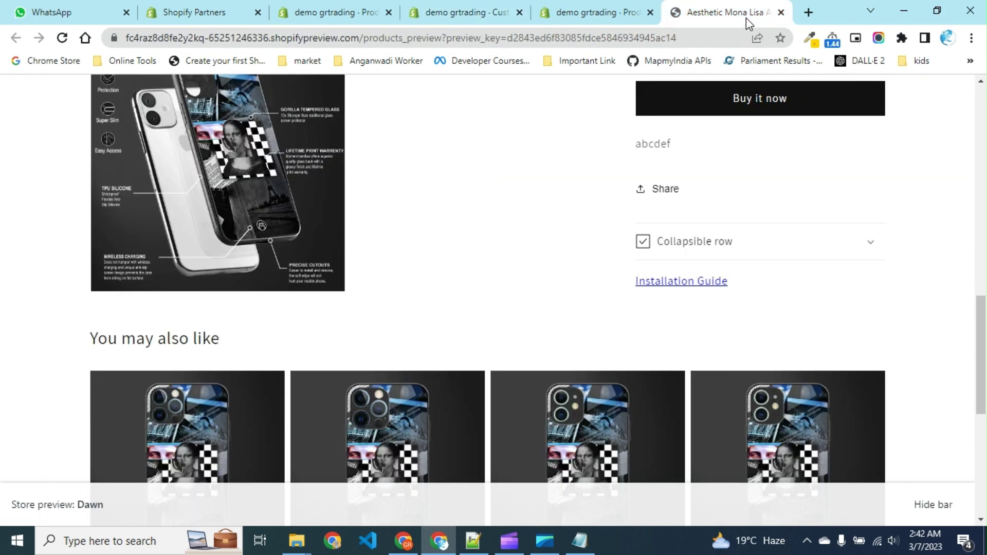
key(F5)
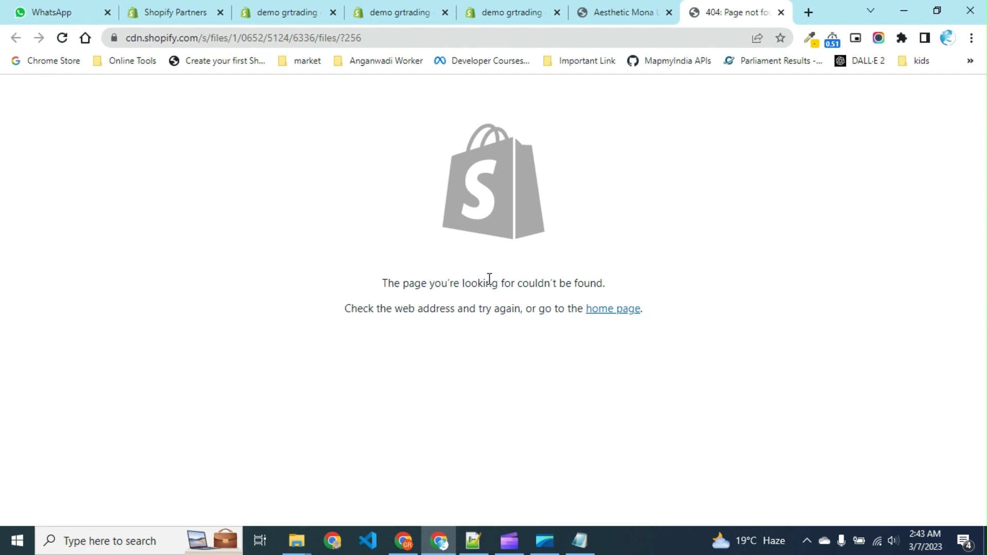
click(608, 20)
click(513, 19)
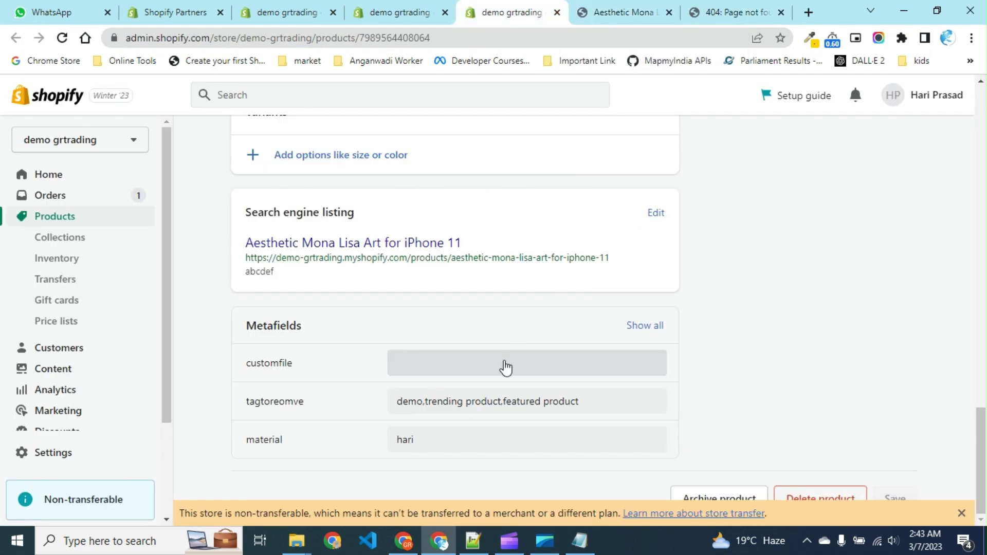
Upload demo-grtrading.pdf from the Desktop as the customfile metafield's file.
click(506, 367)
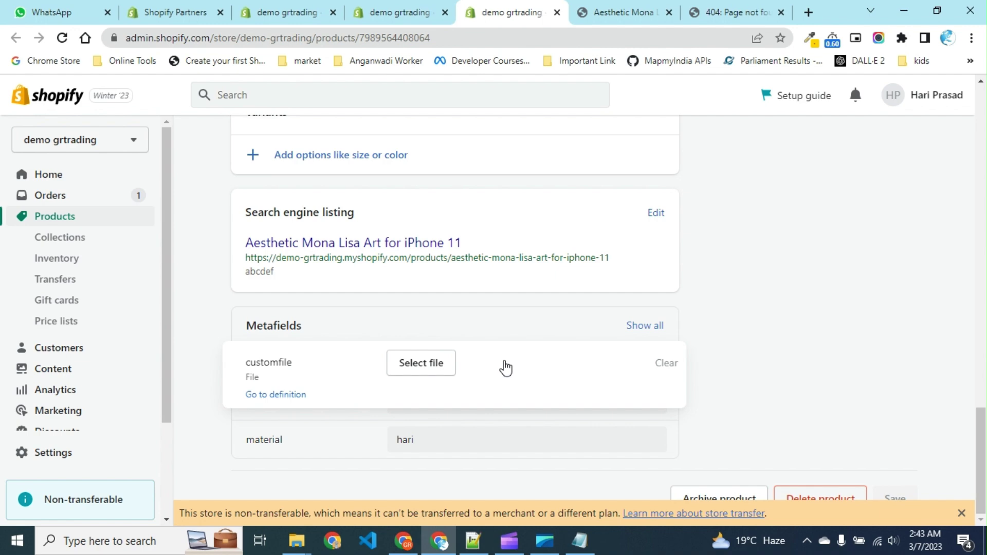
click(444, 367)
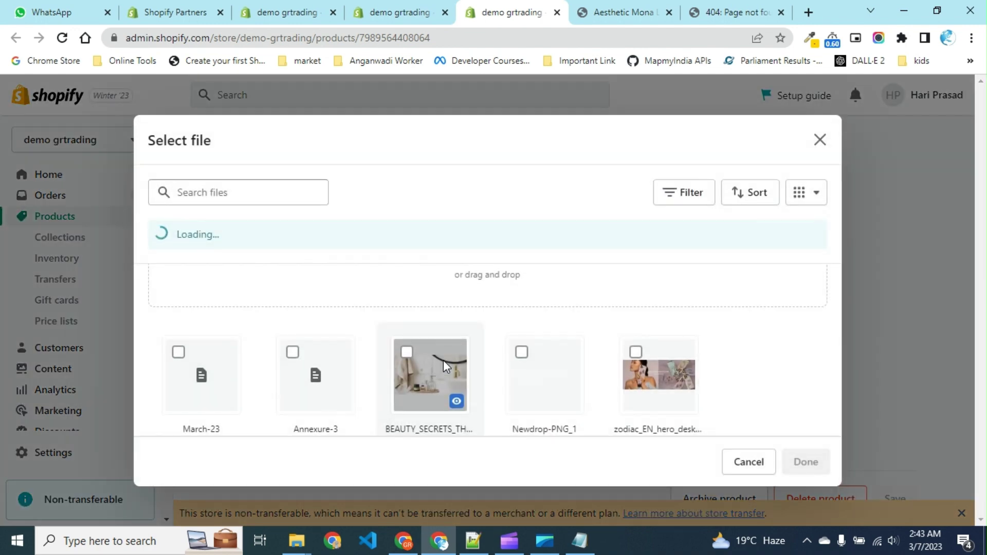
click(526, 272)
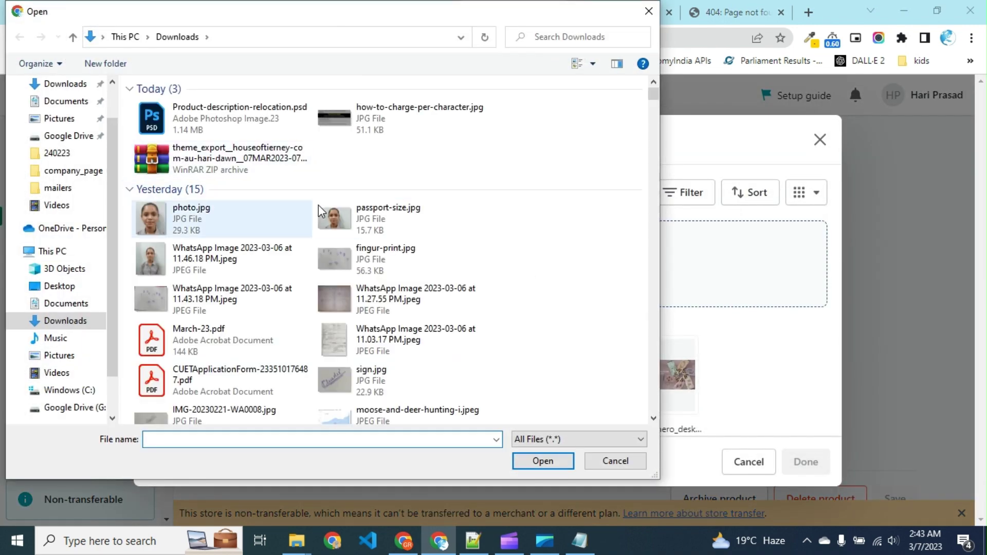
scroll(45, 100, up, 1)
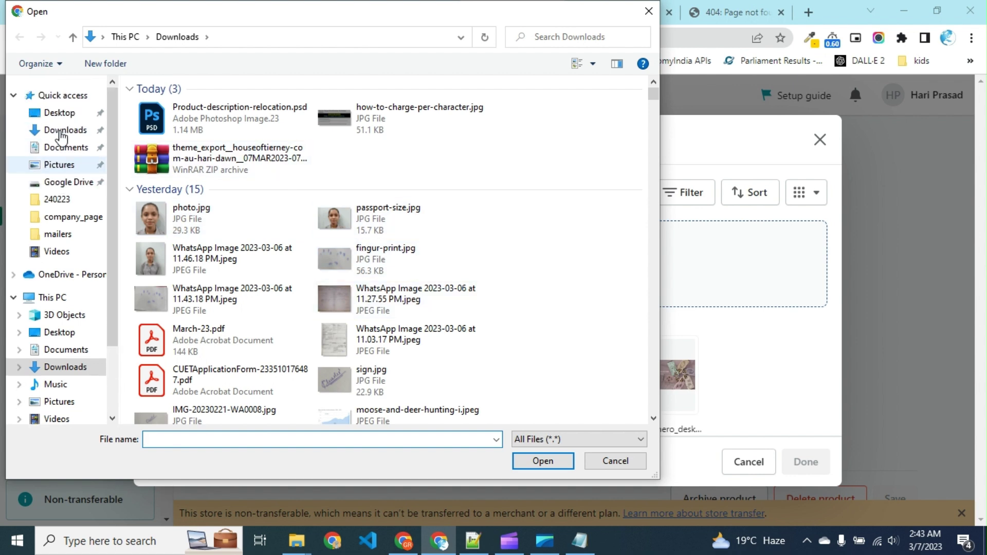
click(61, 115)
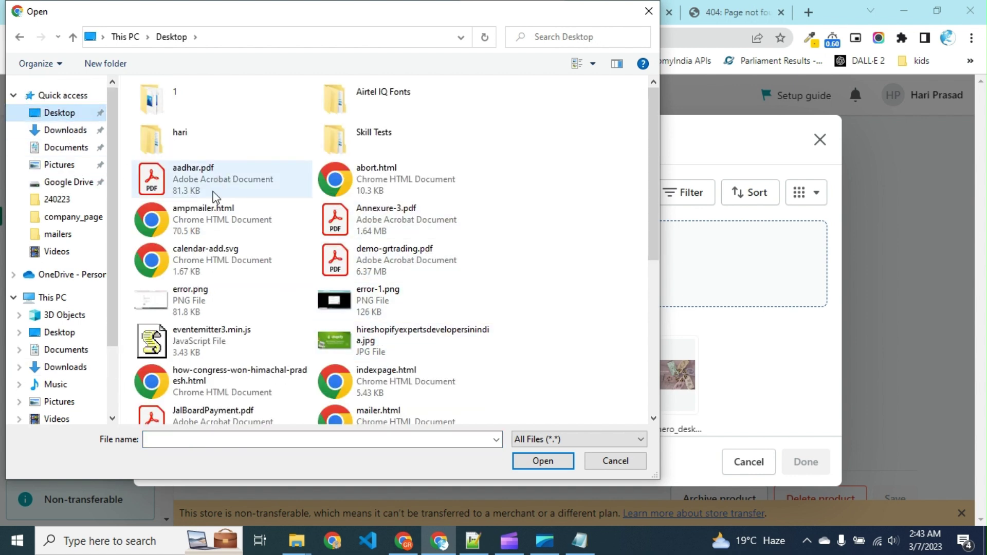
double_click(427, 272)
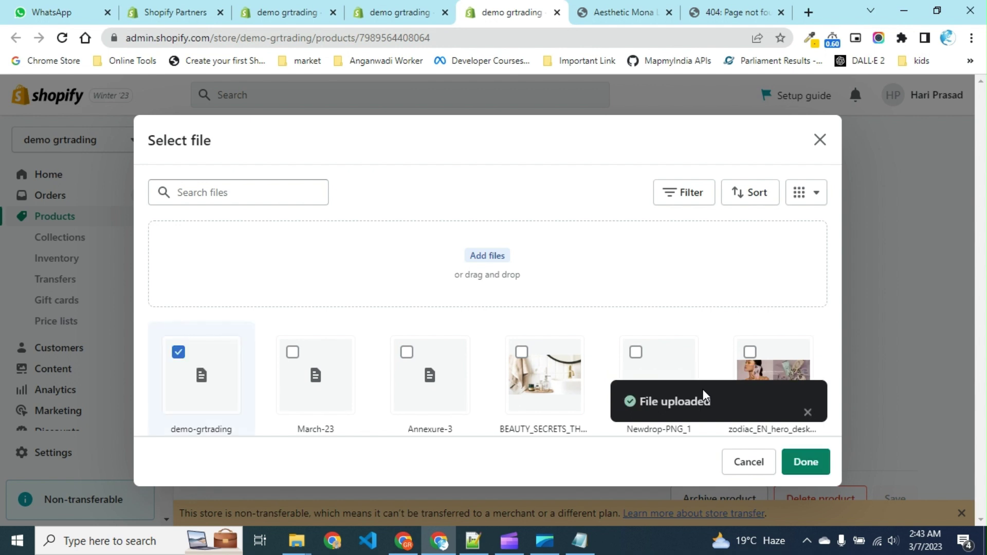
Confirm demo-grtrading as the customfile value, save the product, and close the 404 page.
click(816, 470)
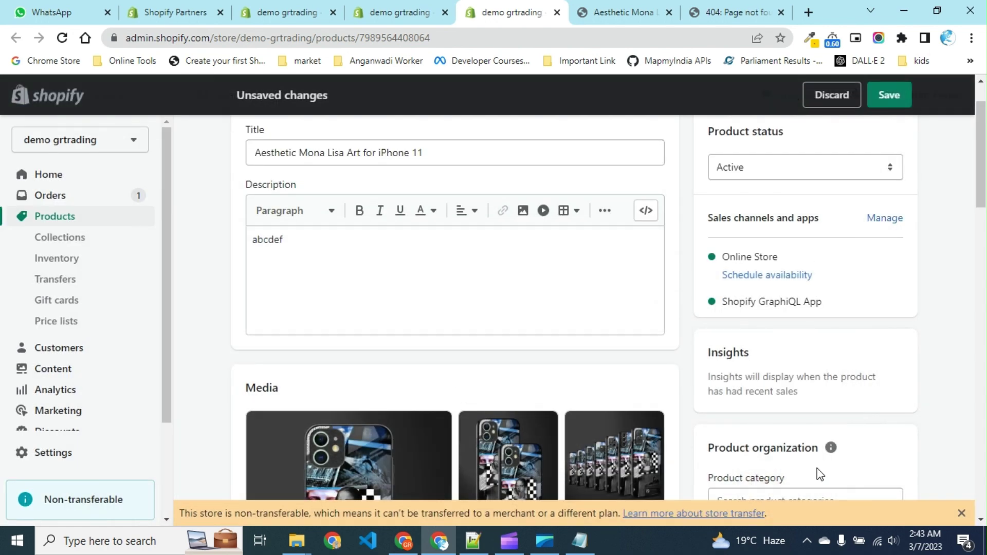
click(890, 98)
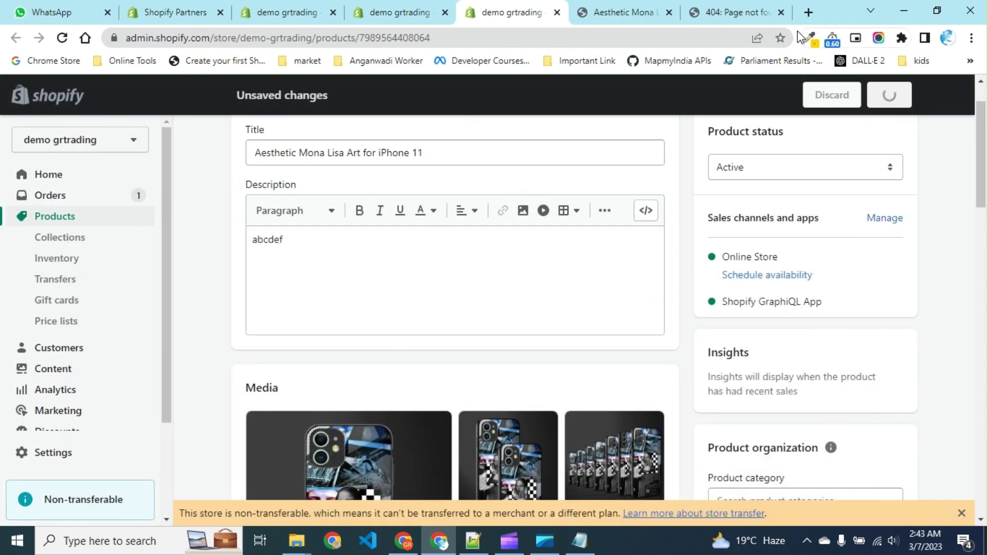
click(780, 13)
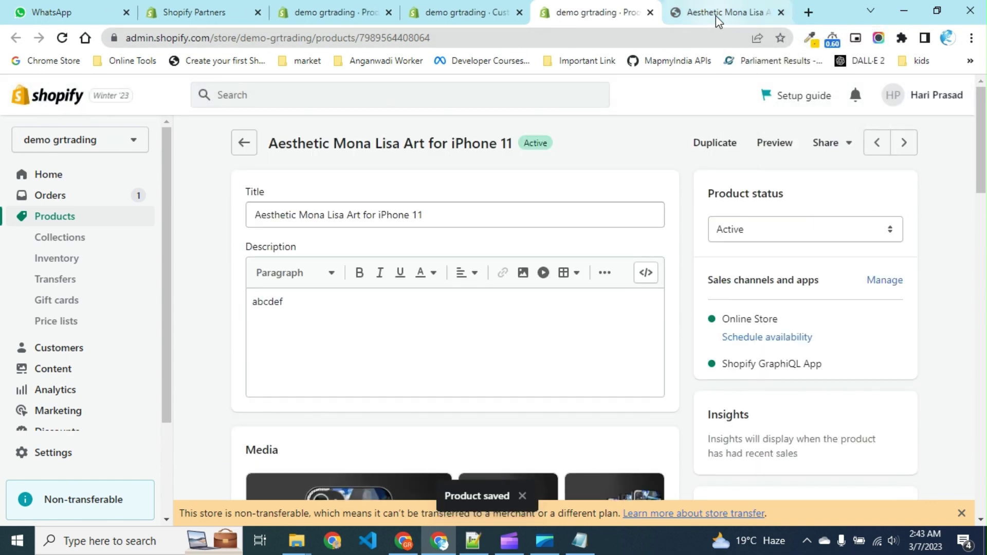
Reload the preview, open Installation Guide to view the demo-grtrading PDF, then close it.
click(716, 15)
key(F5)
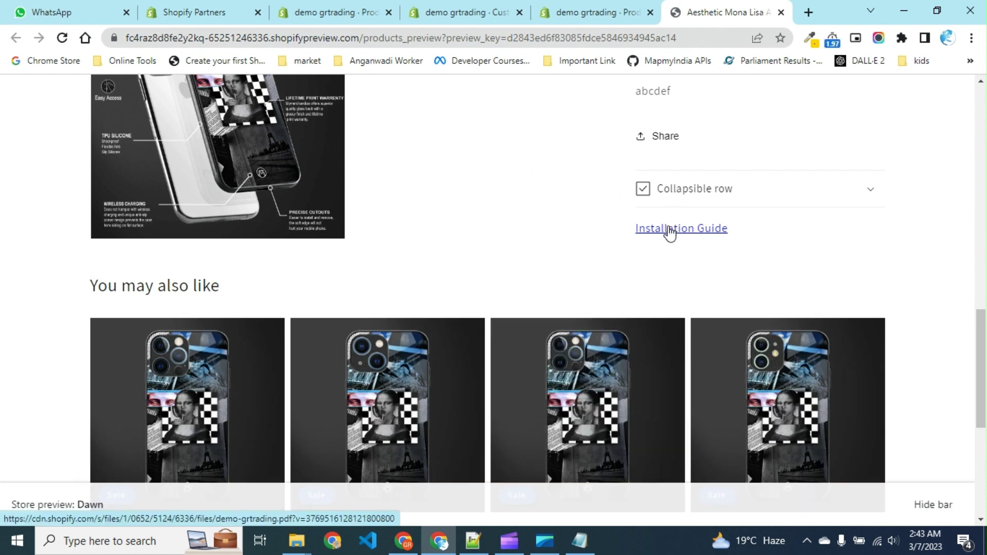
click(668, 229)
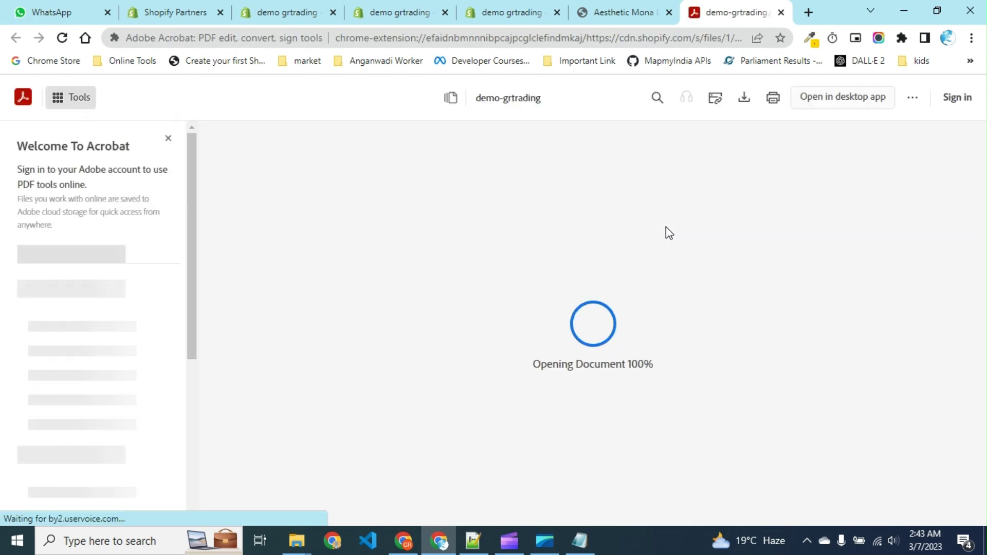
scroll(666, 229, down, 20)
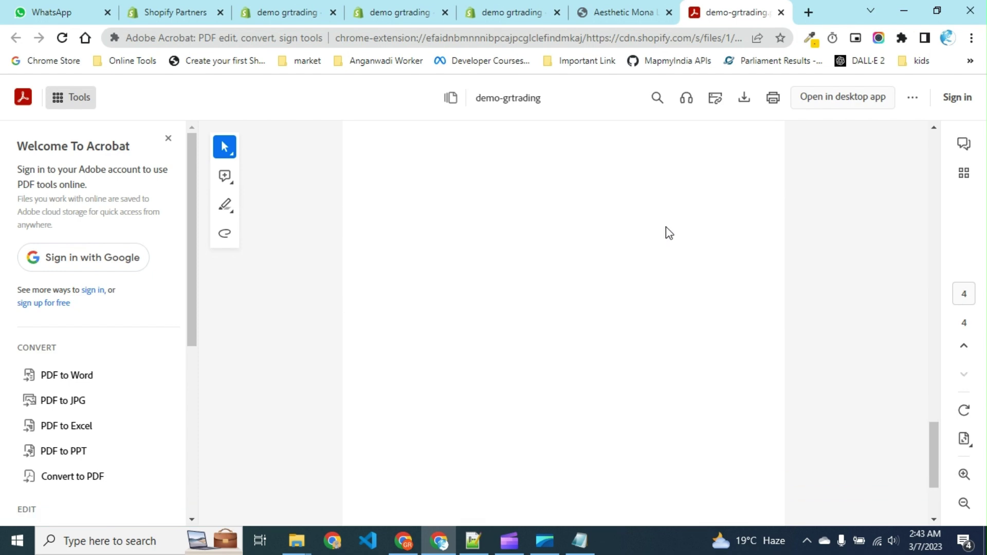
scroll(667, 231, up, 10)
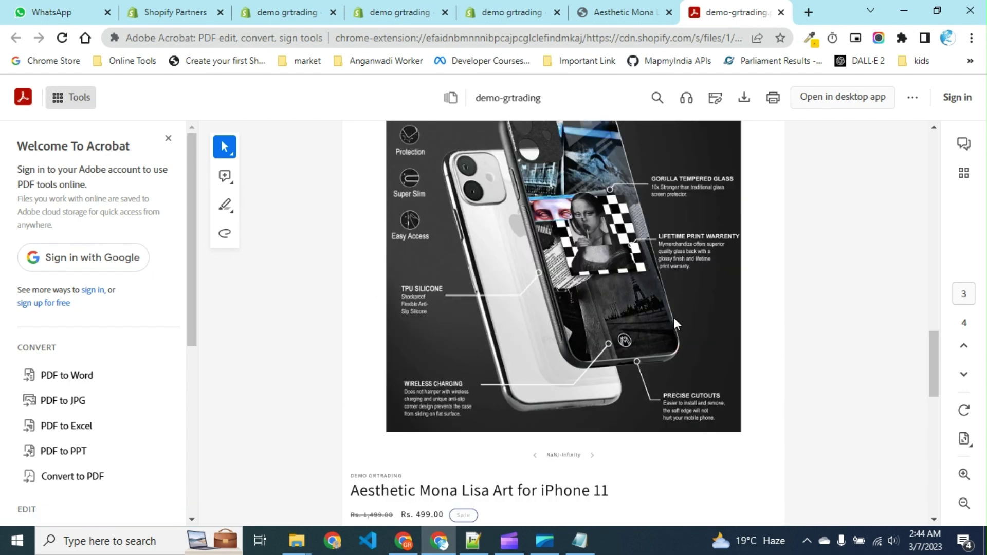
click(781, 12)
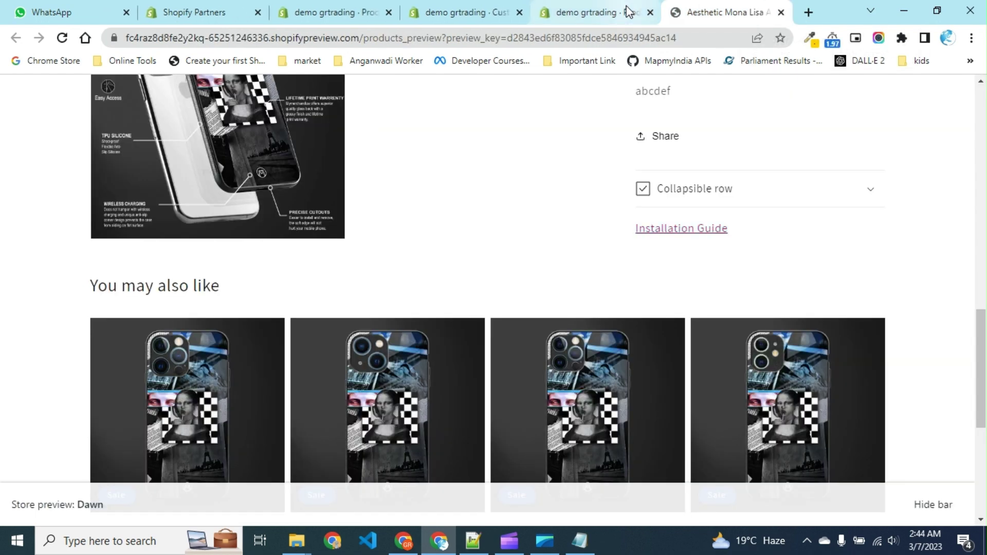
Return from the admin product page to the theme editor's Default product template.
click(594, 13)
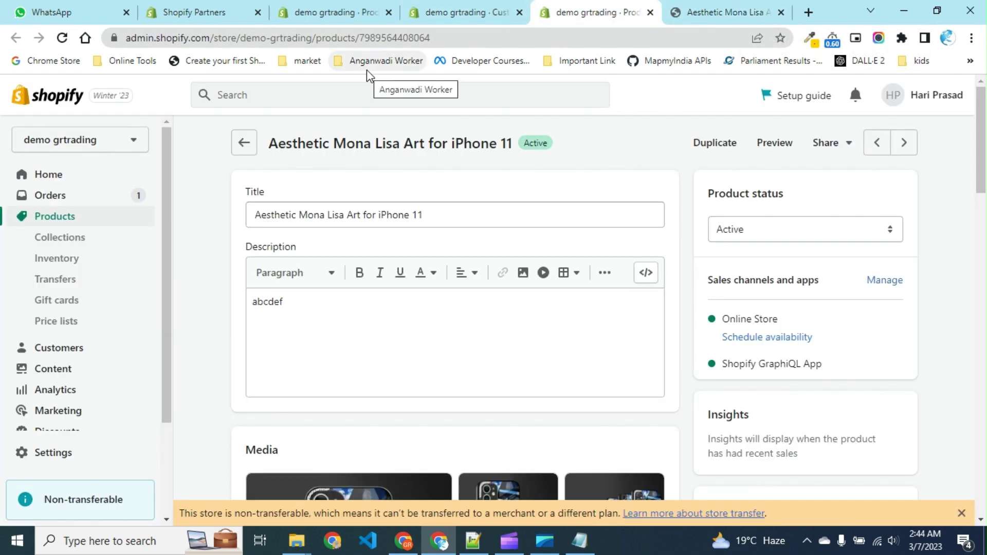
click(441, 11)
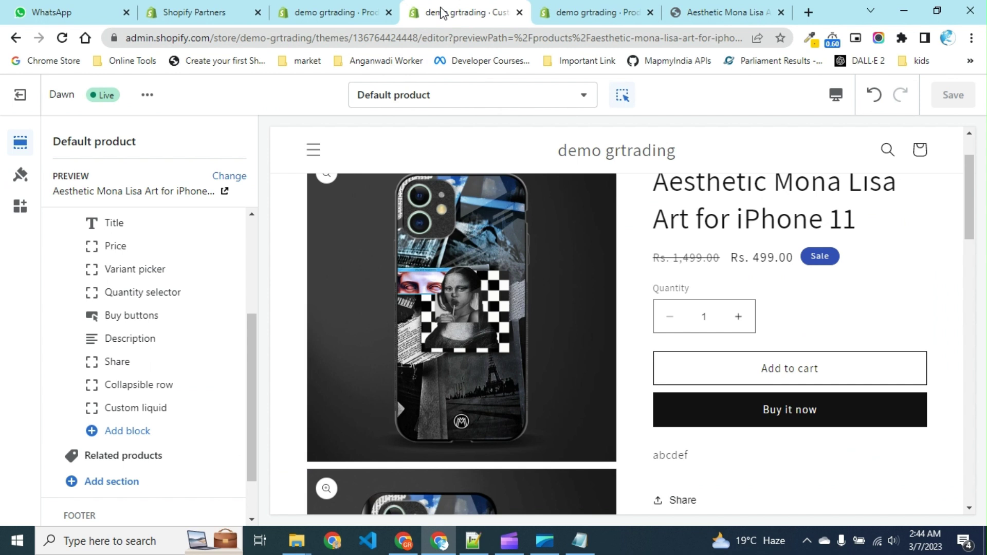